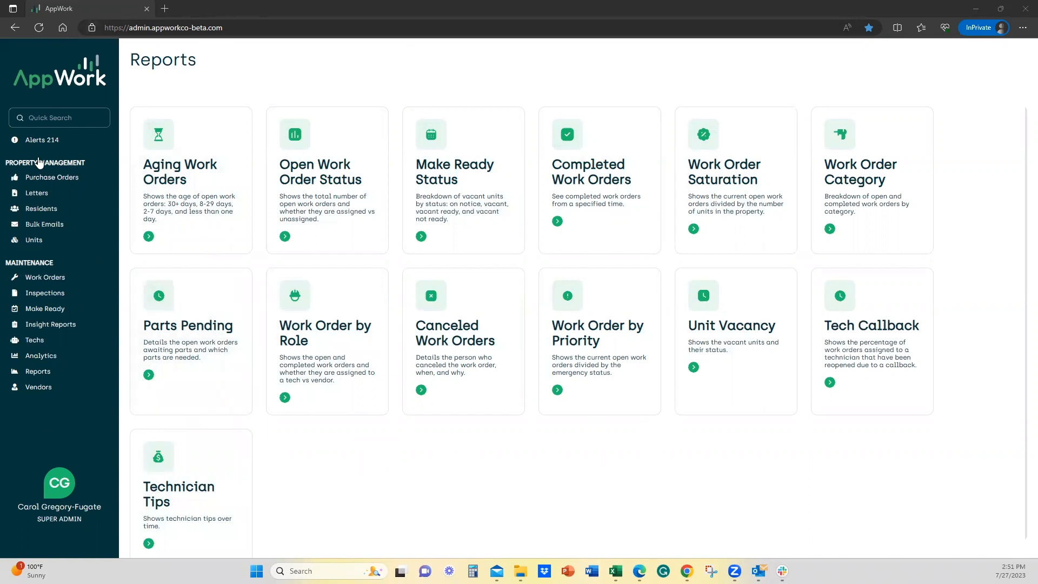
Open the Make Ready board and filter it to Aria Lake Carolina only by deselecting ArborGate Estates.
left_click(42, 309)
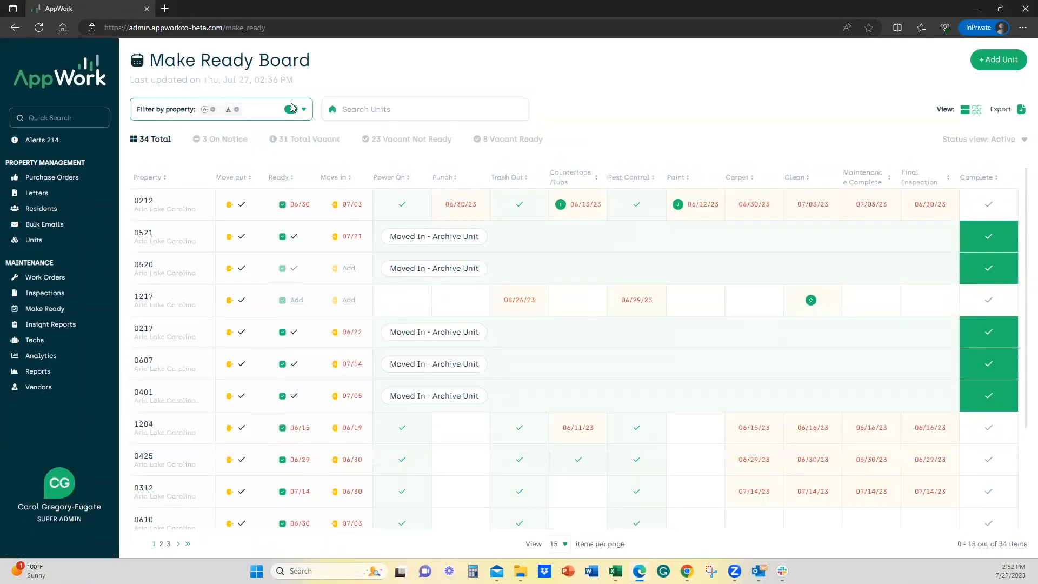
left_click(304, 111)
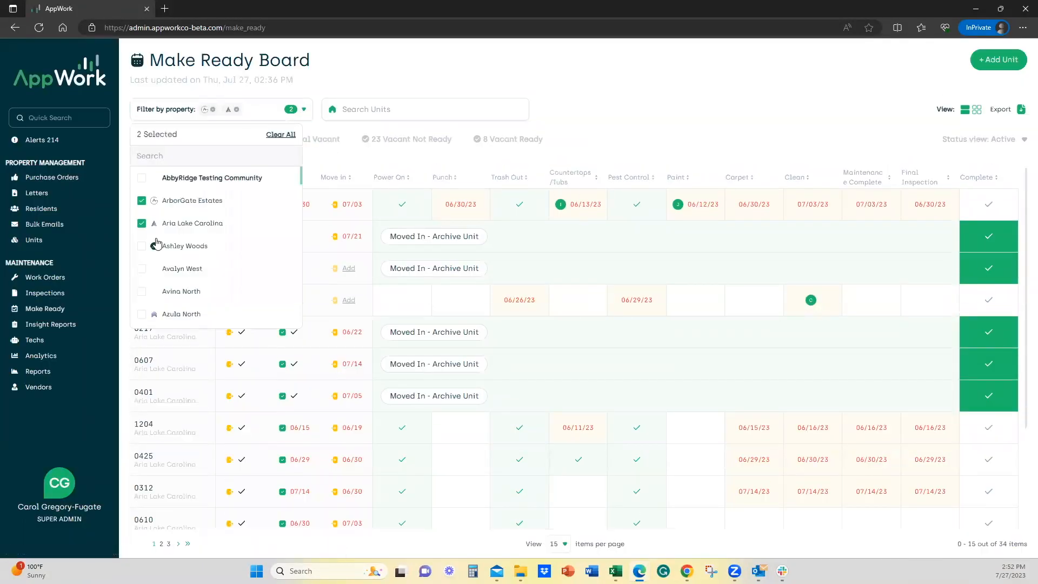
left_click(141, 202)
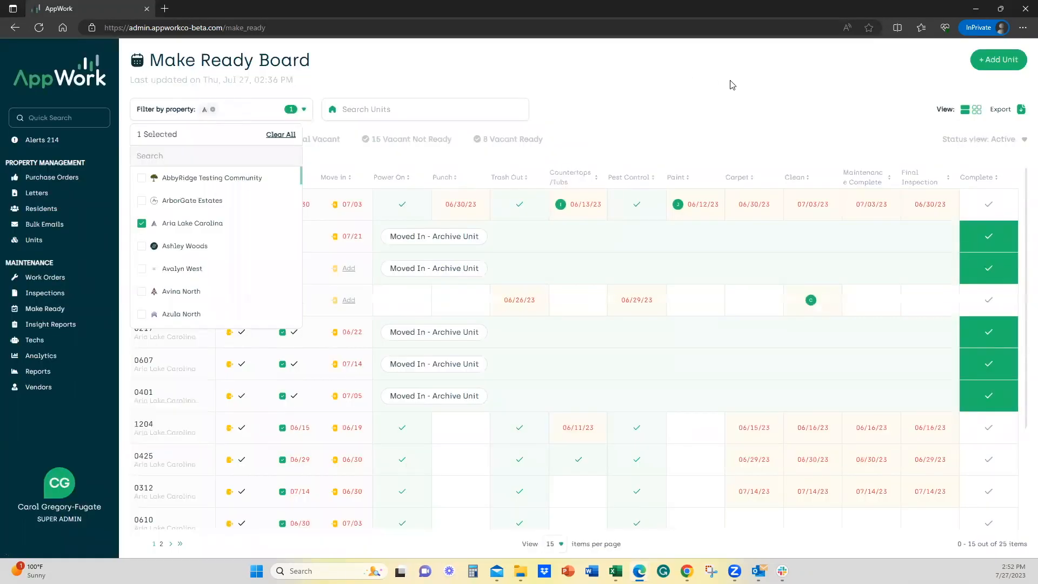
left_click(741, 87)
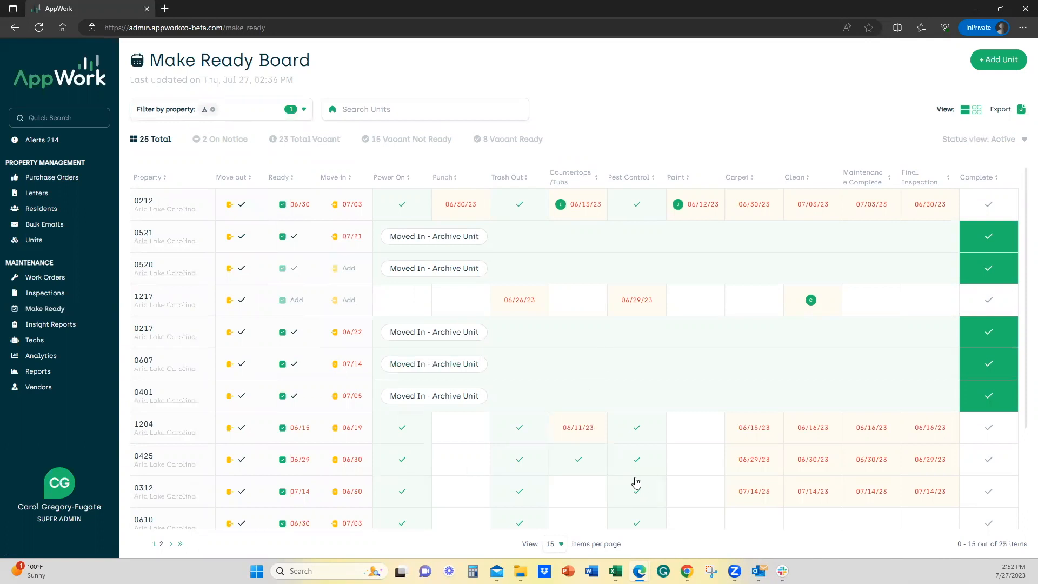
Assign the Punch task of unit 0413 to the SMS log in Testing technician.
scroll(538, 466, "down", 2)
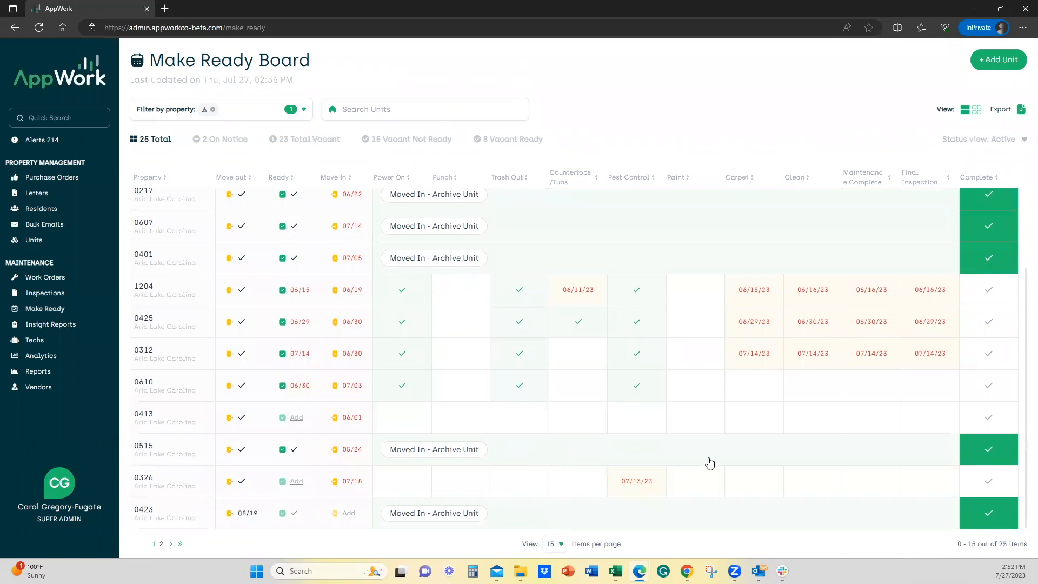
scroll(739, 417, "up", 2)
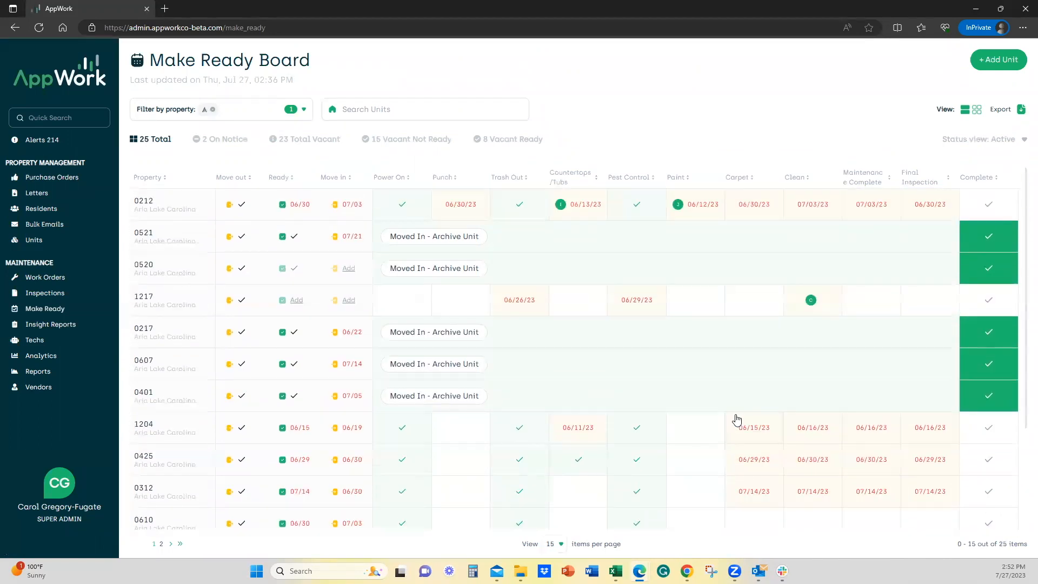
scroll(737, 419, "down", 2)
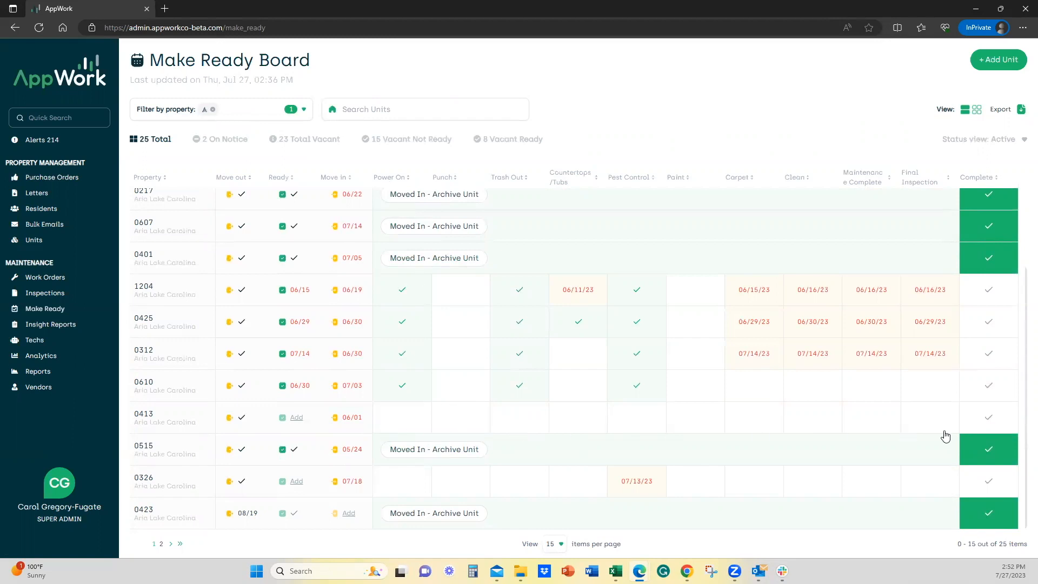
left_click(458, 425)
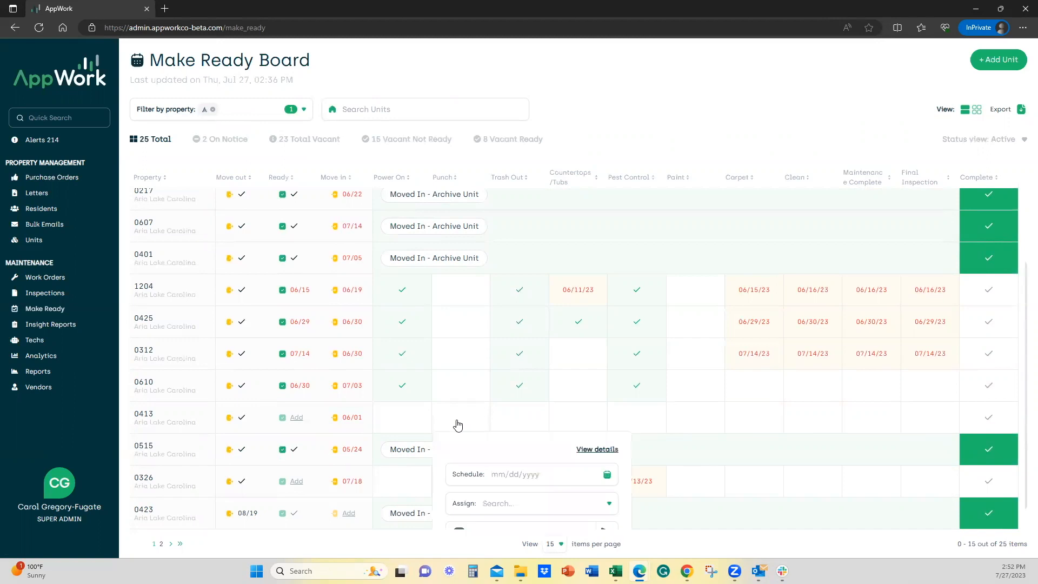
scroll(528, 431, "down", 1)
left_click(513, 473)
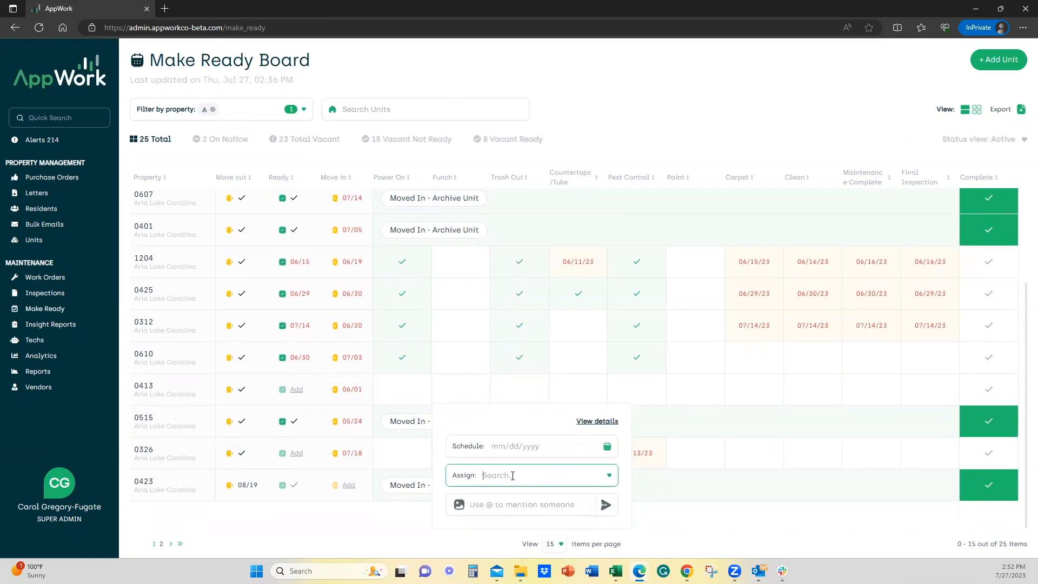
scroll(543, 514, "down", 5)
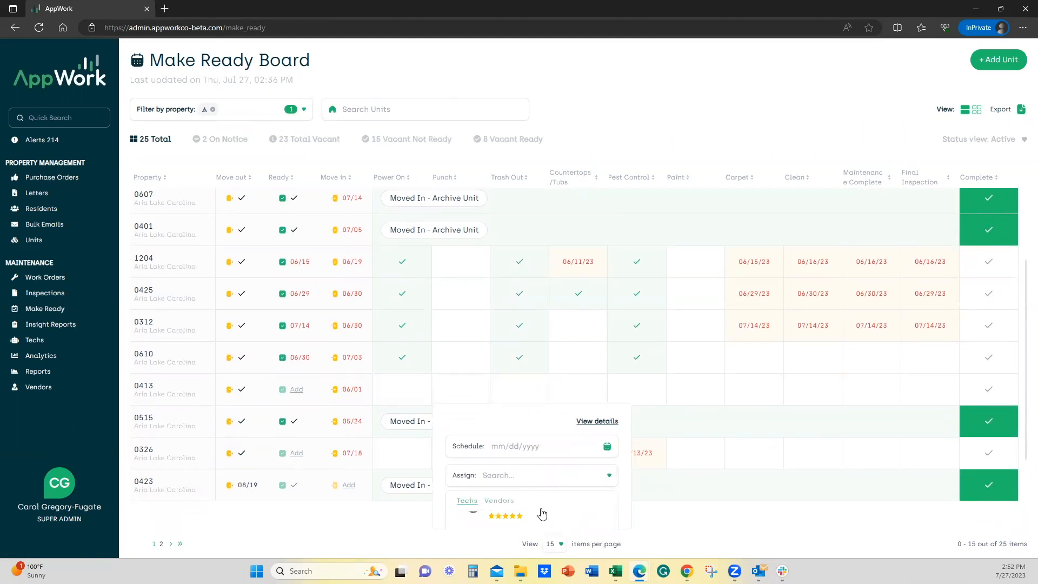
scroll(549, 517, "up", 3)
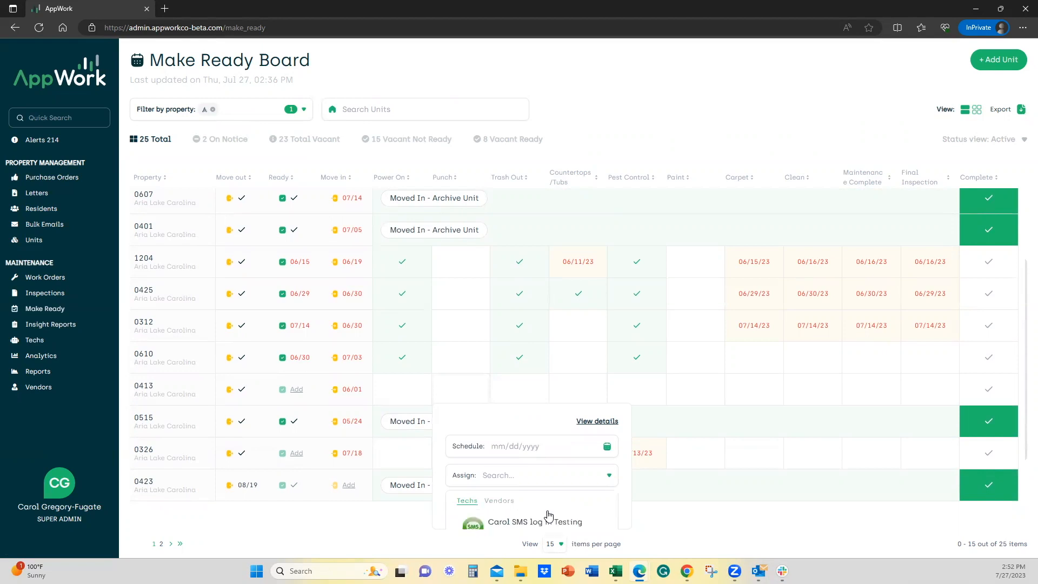
left_click(500, 526)
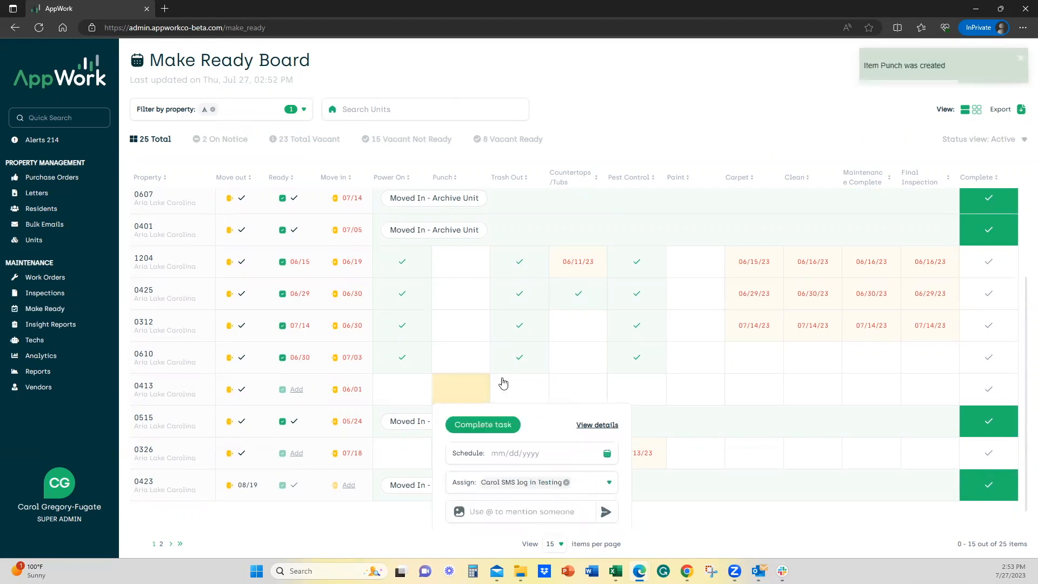
left_click(519, 391)
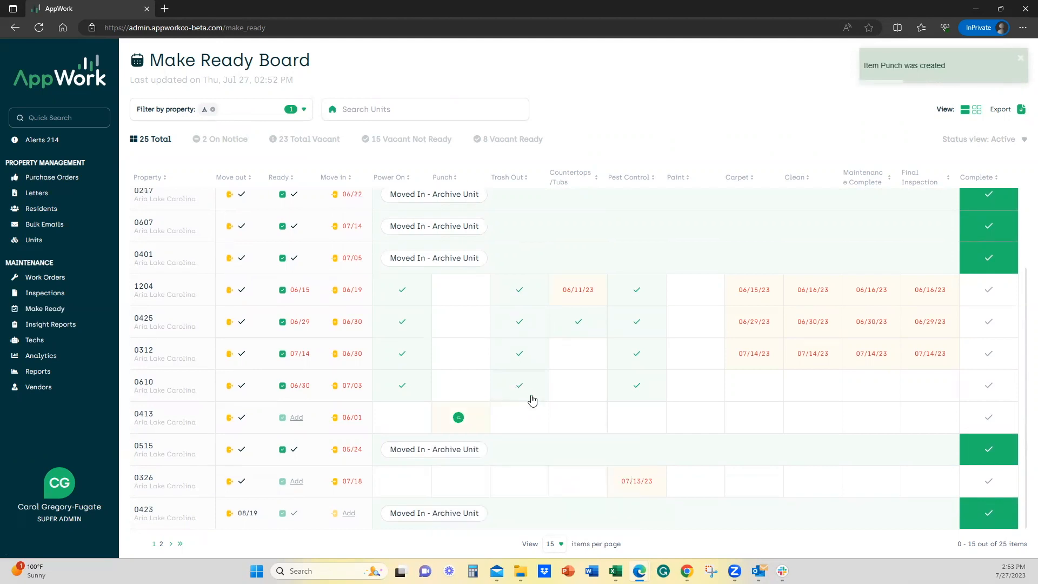
Schedule the Punch task of unit 0413 for 08/05/2023.
left_click(467, 430)
left_click(607, 453)
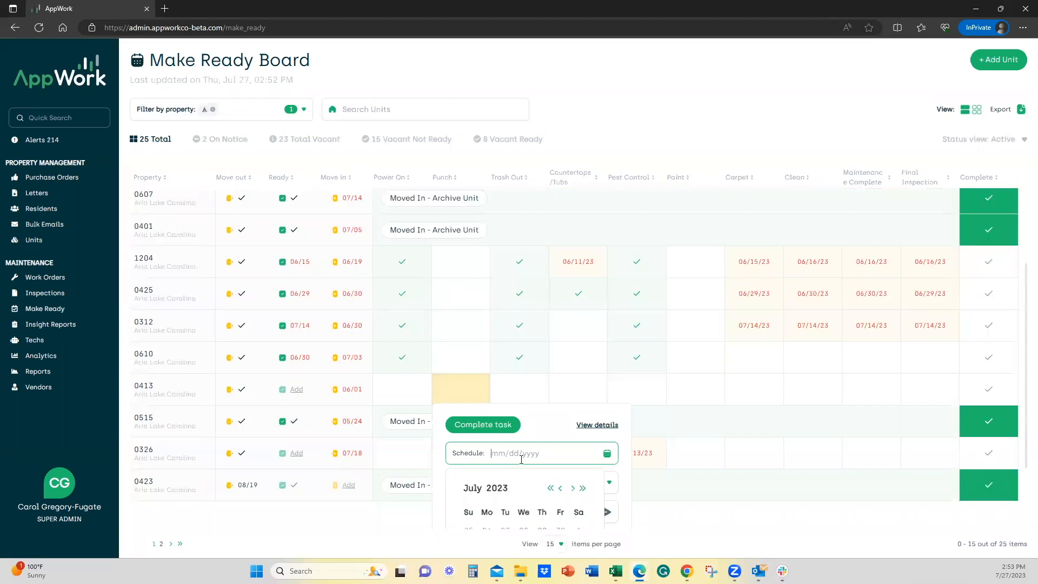
scroll(524, 509, "down", 2)
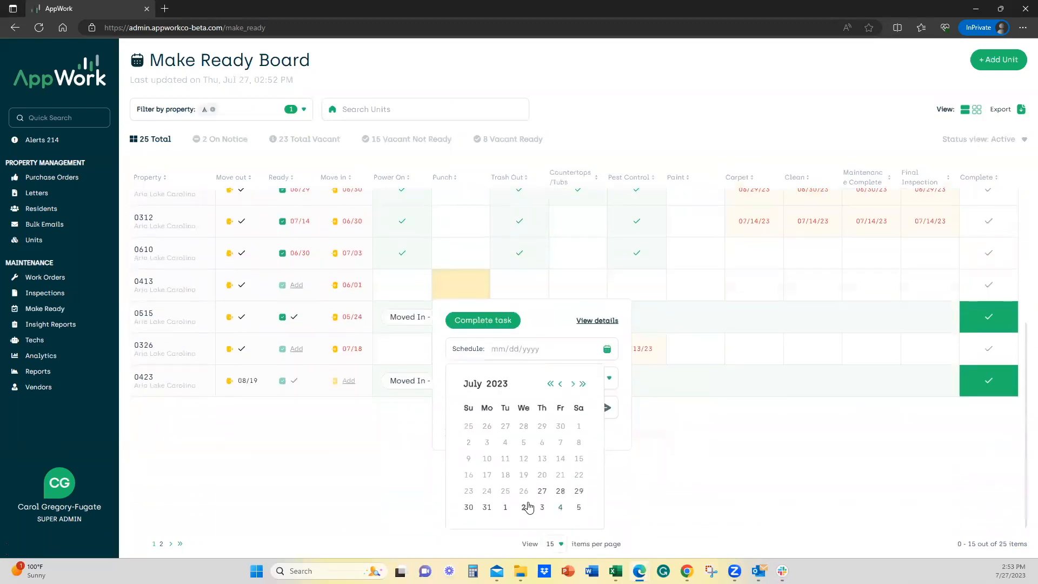
left_click(578, 511)
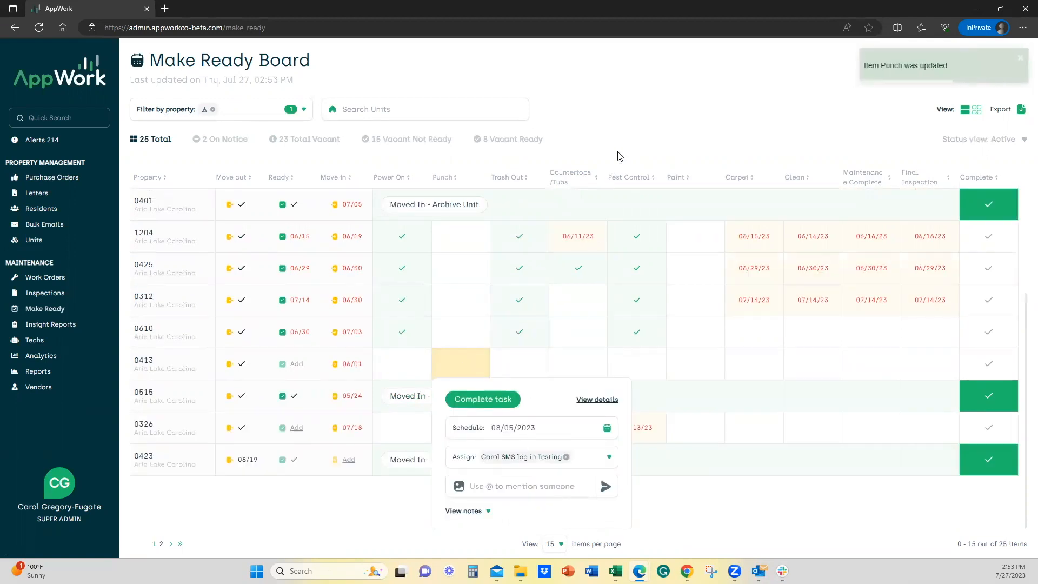
left_click(600, 157)
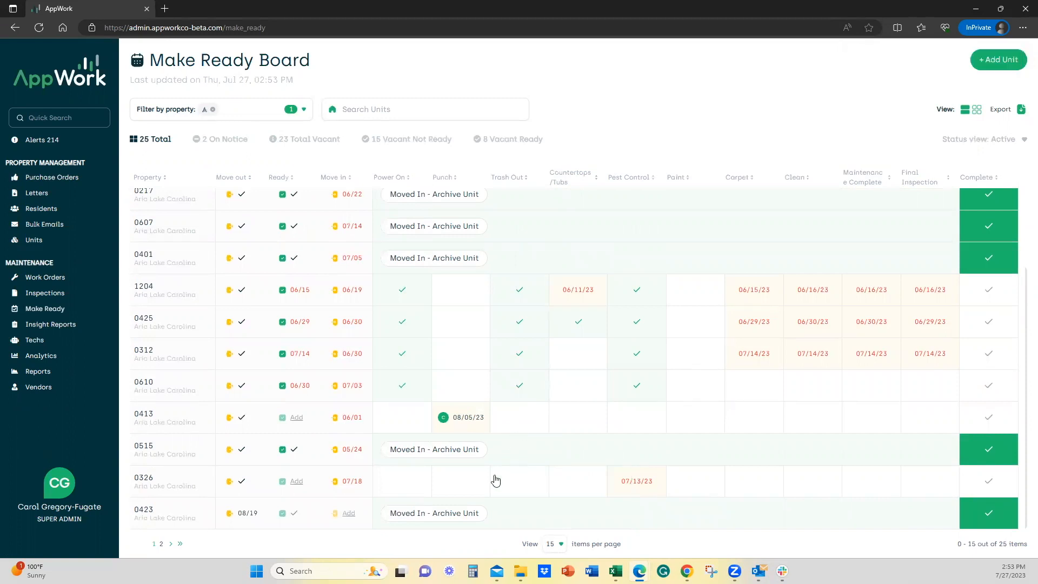
Reopen the Punch task of unit 0413 and complete it.
mouse_move(468, 421)
left_click(438, 454)
left_click(461, 428)
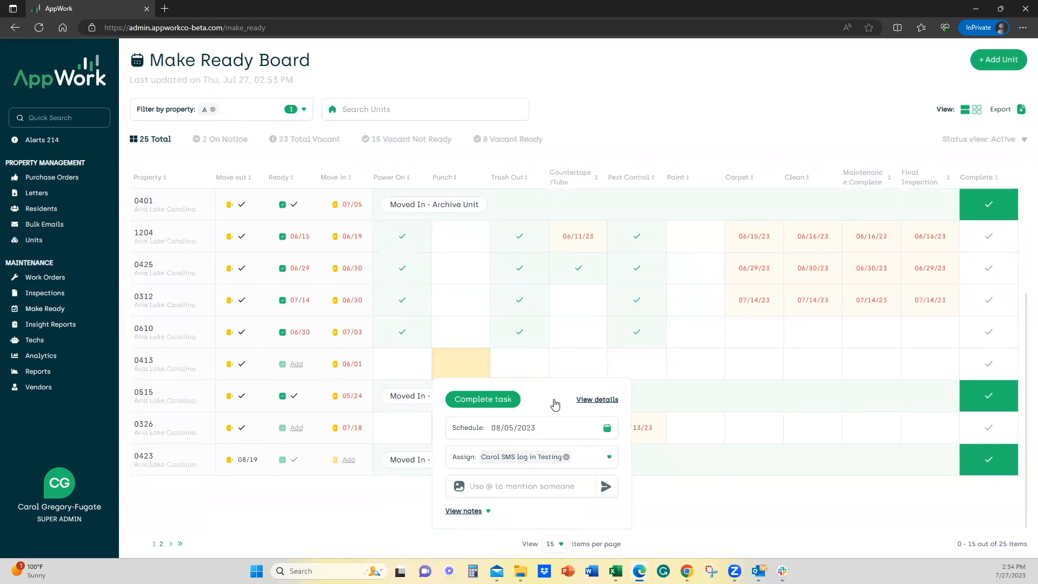
left_click(472, 403)
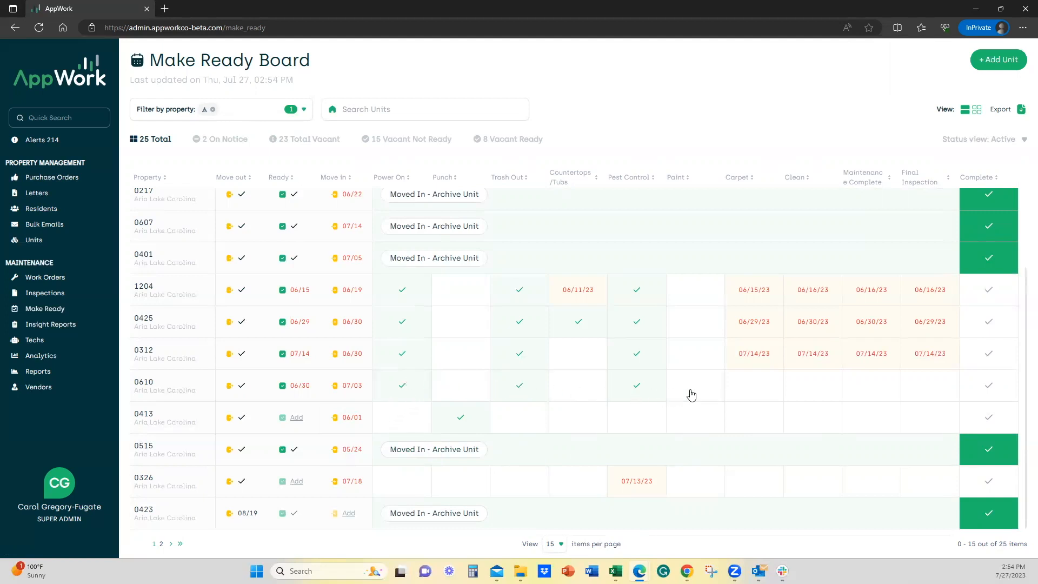
Mark unit 0610 as complete and archive it as moved in.
left_click(989, 388)
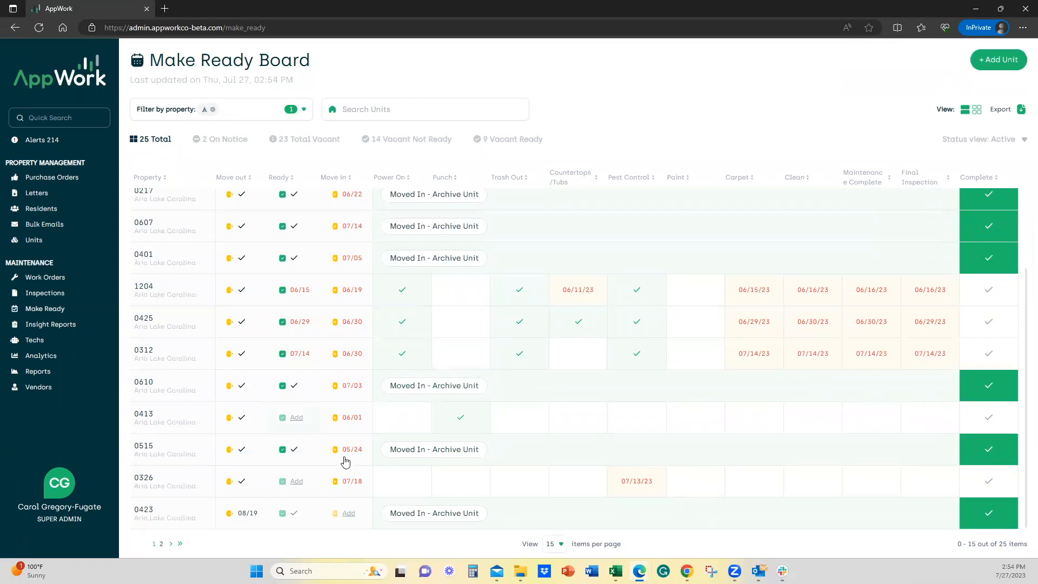
left_click(354, 388)
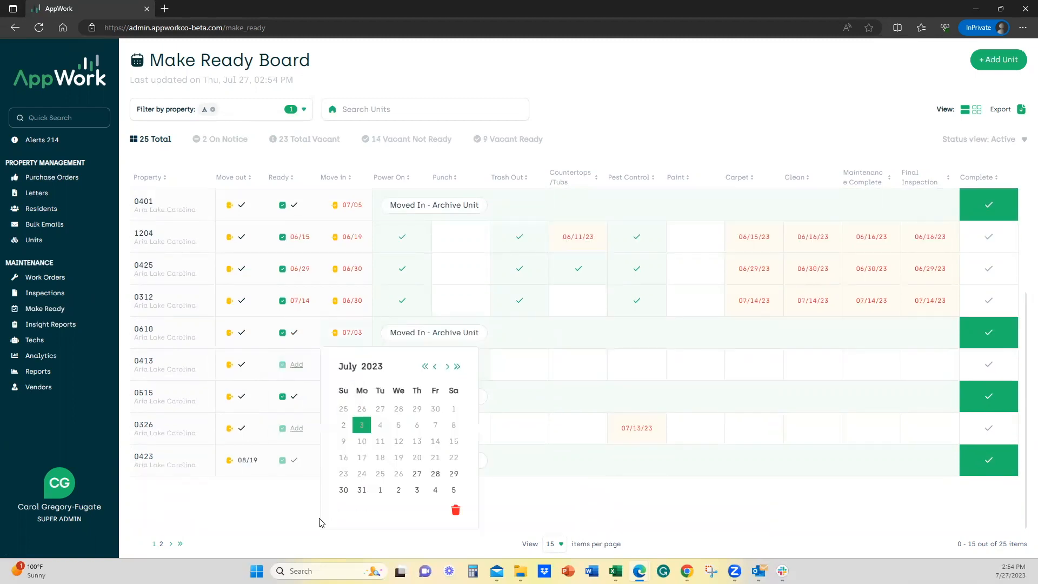
left_click(418, 474)
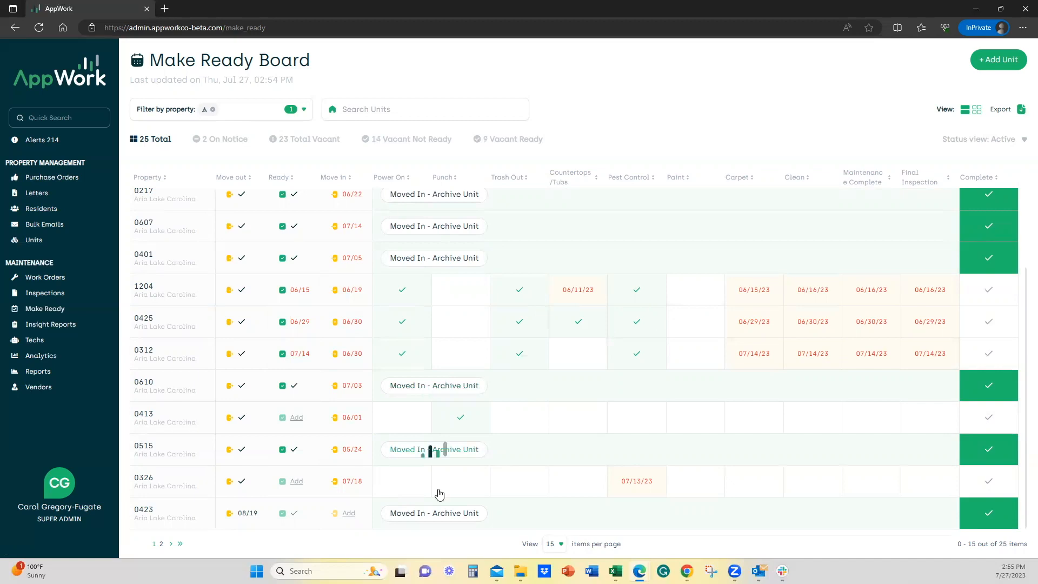
left_click(390, 387)
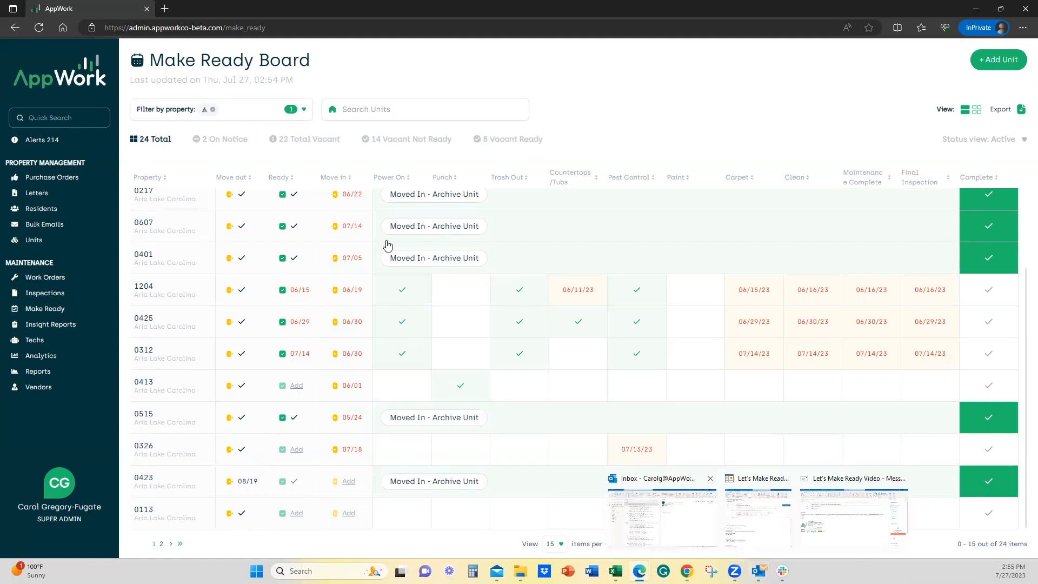
Mark unit 1204 as complete.
left_click(453, 262)
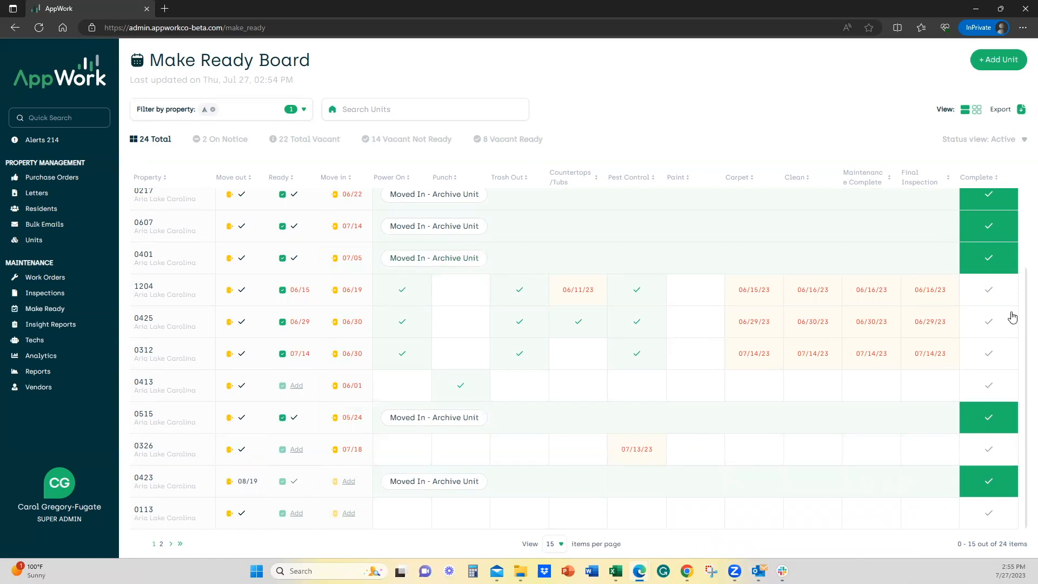
left_click(992, 293)
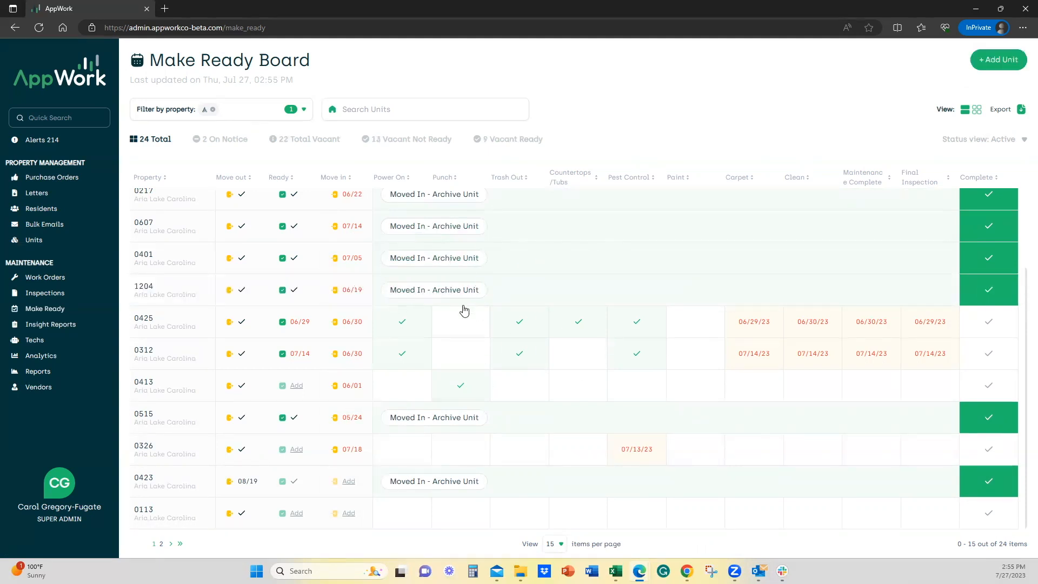
Complete the Carpet, Clean and Maintenance Complete tasks of unit 0425.
mouse_move(620, 566)
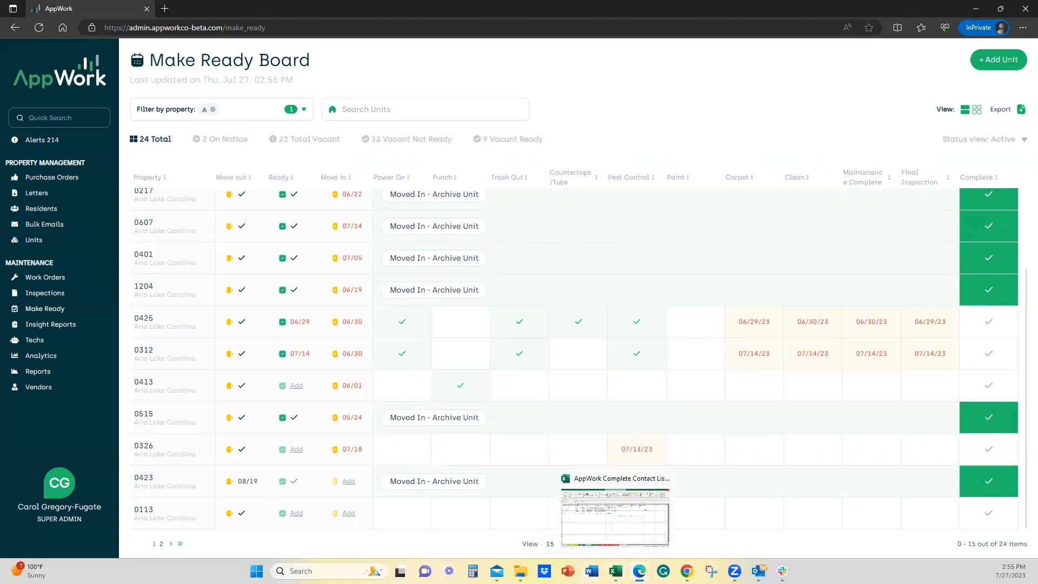
left_click(749, 323)
left_click(778, 359)
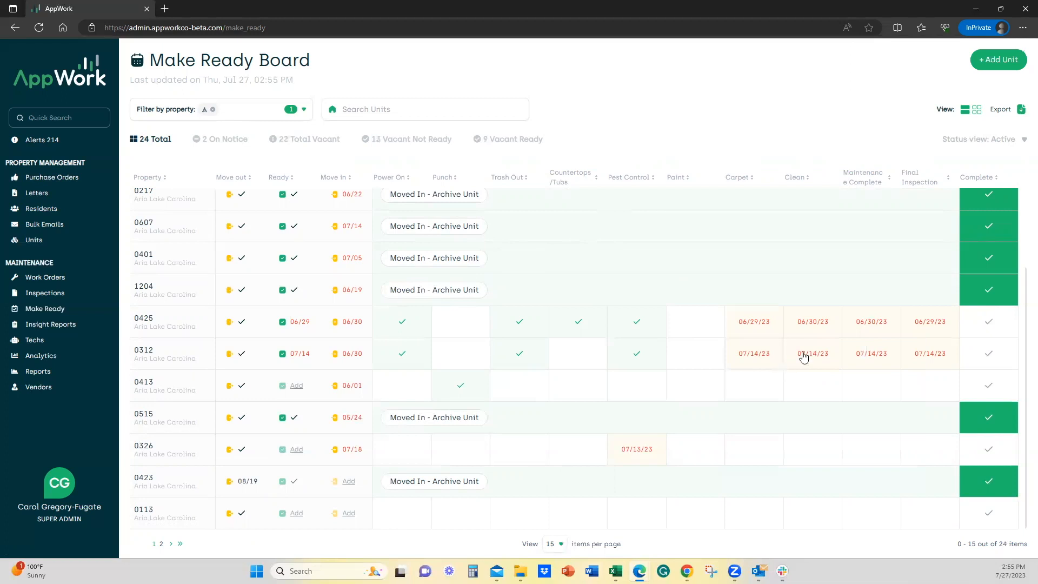
left_click(817, 336)
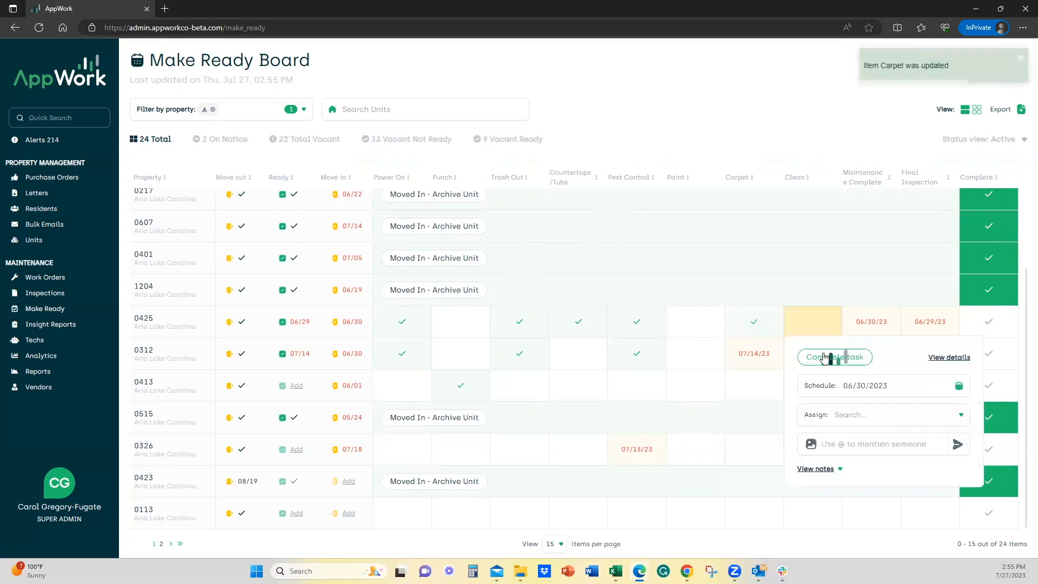
left_click(828, 356)
left_click(873, 320)
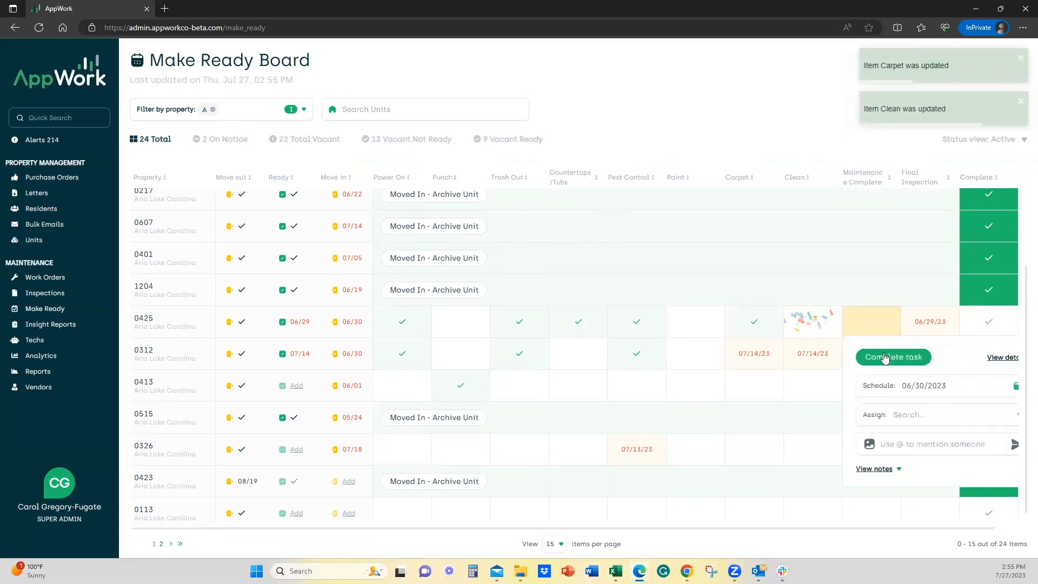
left_click(889, 357)
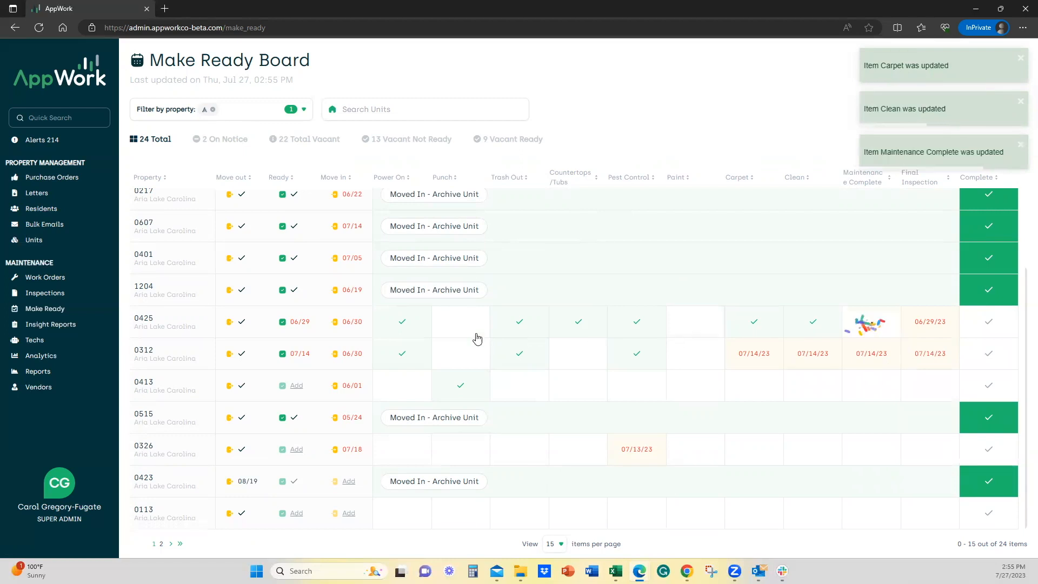
Open the details of unit 0425 and examine the notes and history of its Pest Control task.
left_click(169, 321)
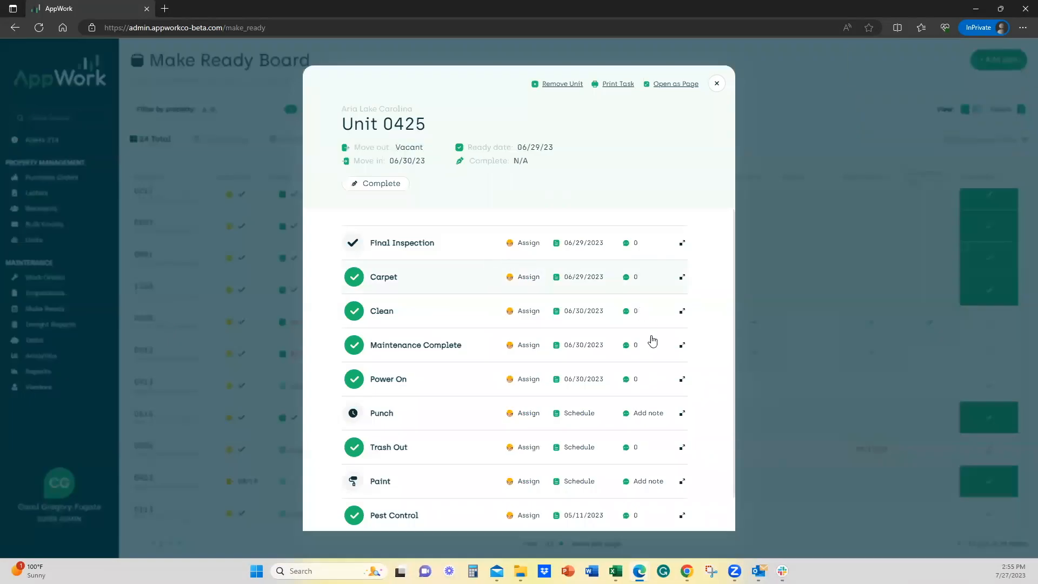
scroll(604, 476, "down", 1)
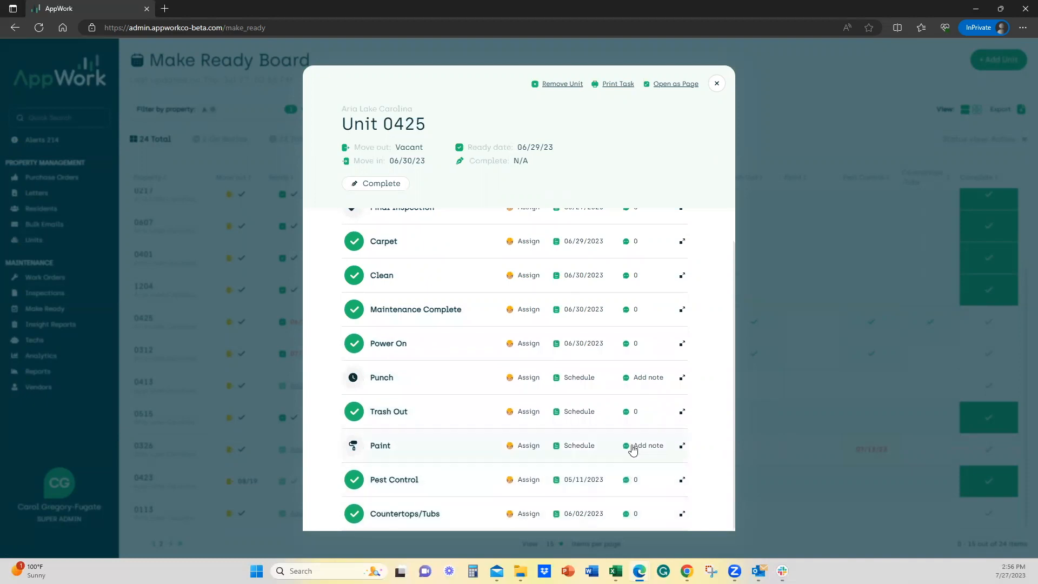
left_click(626, 483)
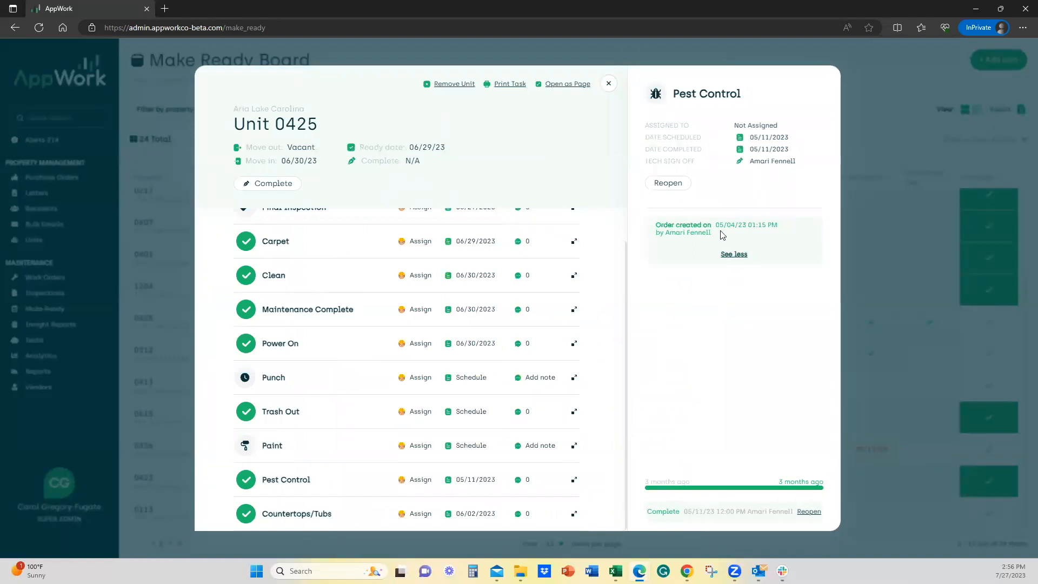
left_click(734, 254)
left_click(734, 247)
Add a note reading "touch up;" with the "flooring" picture to the Paint task of unit 0425.
left_click(519, 451)
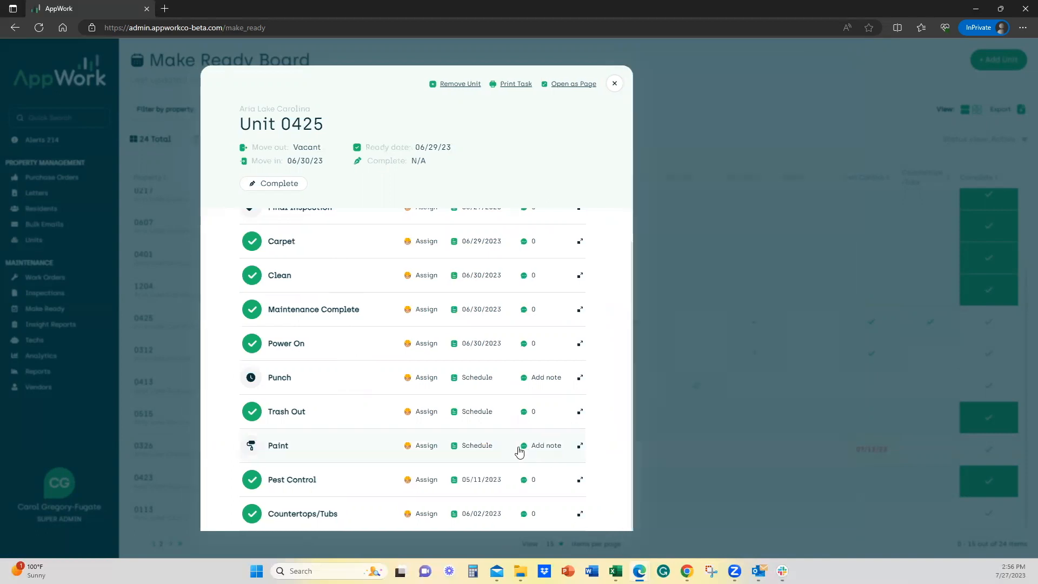
left_click(709, 201)
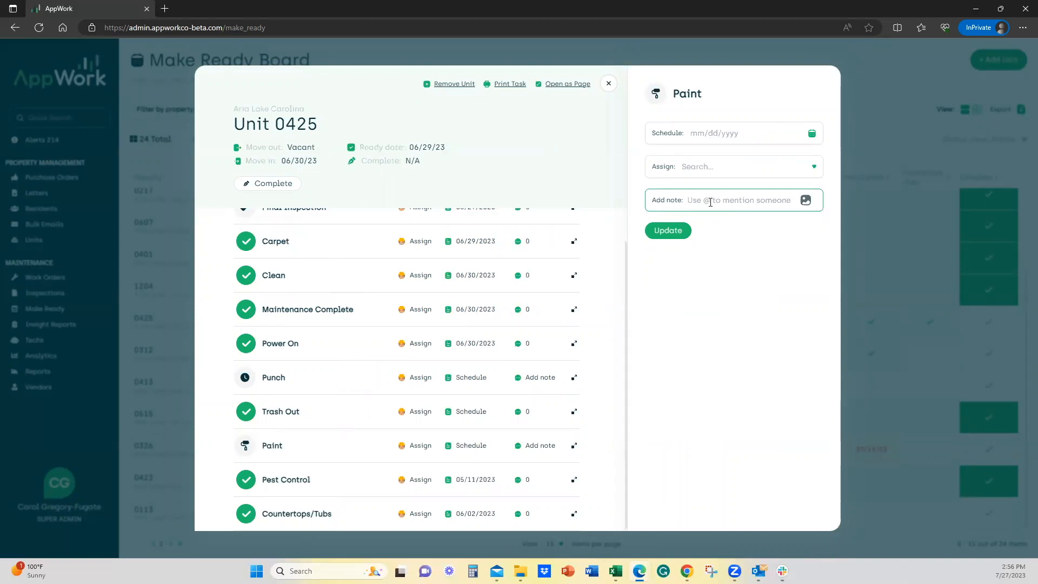
type("t")
key("BackSpace")
type("t")
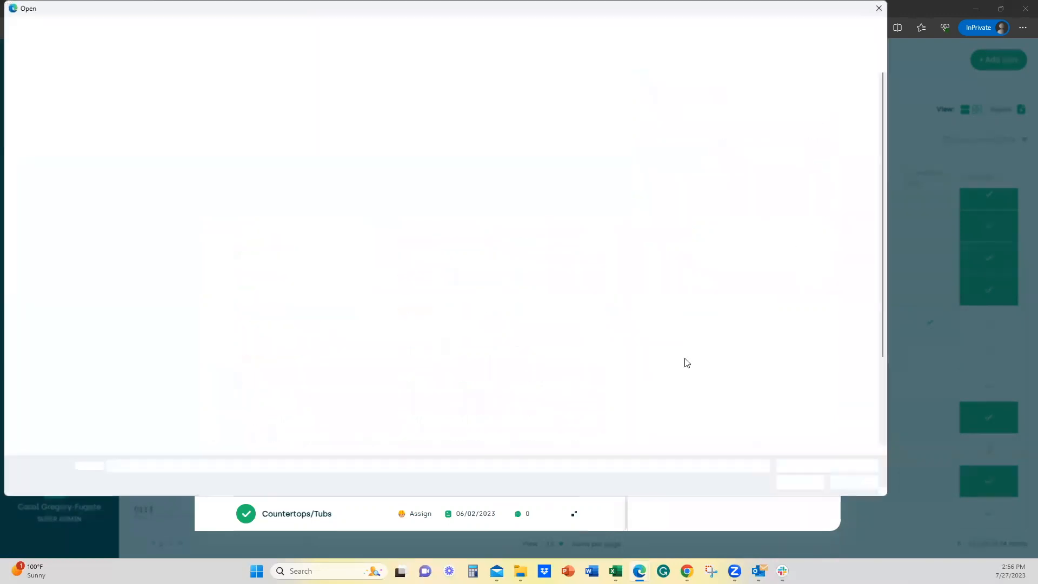
left_click(355, 379)
left_click(800, 483)
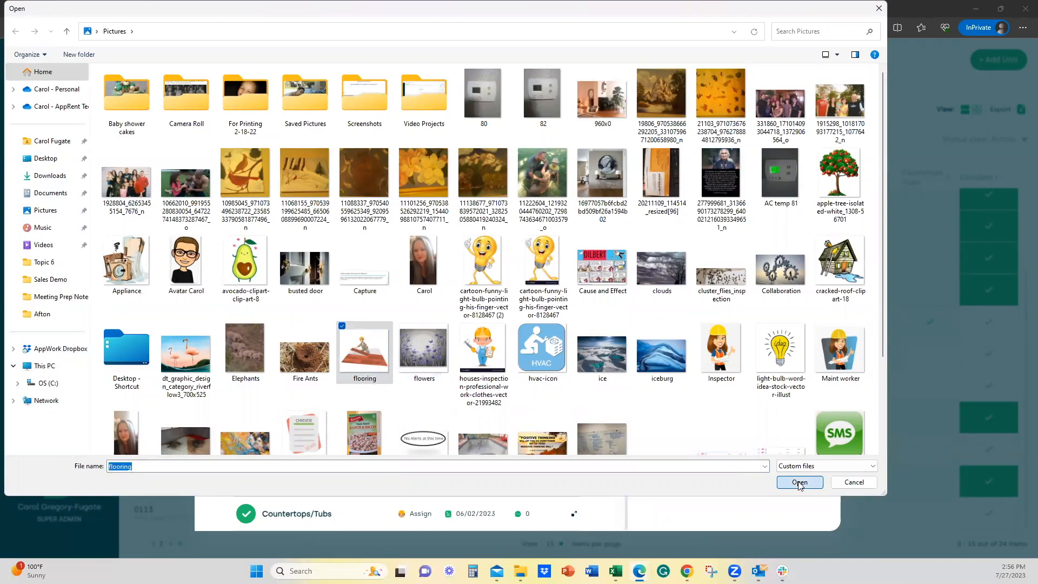
left_click(668, 283)
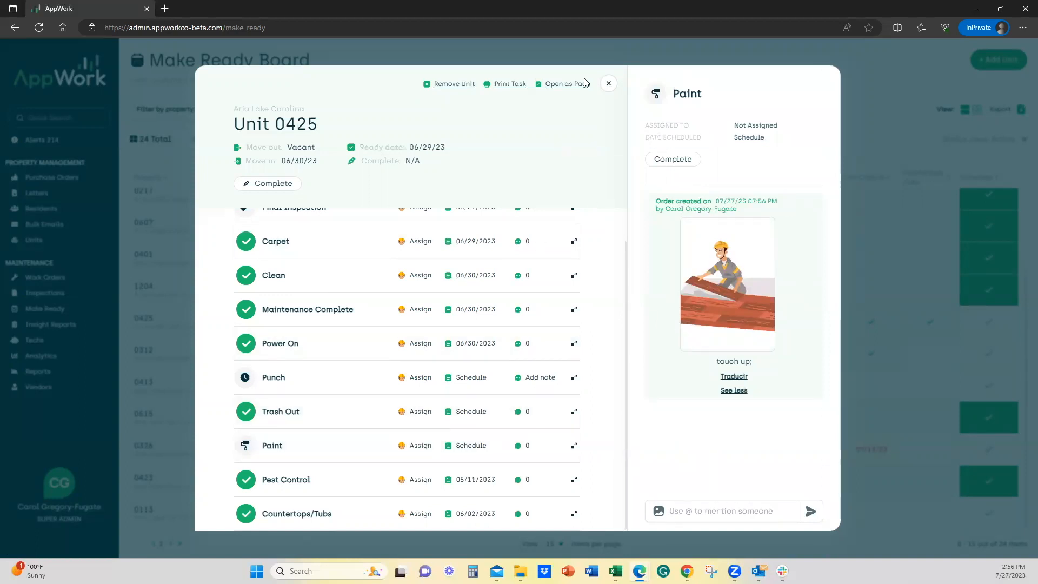
left_click(609, 84)
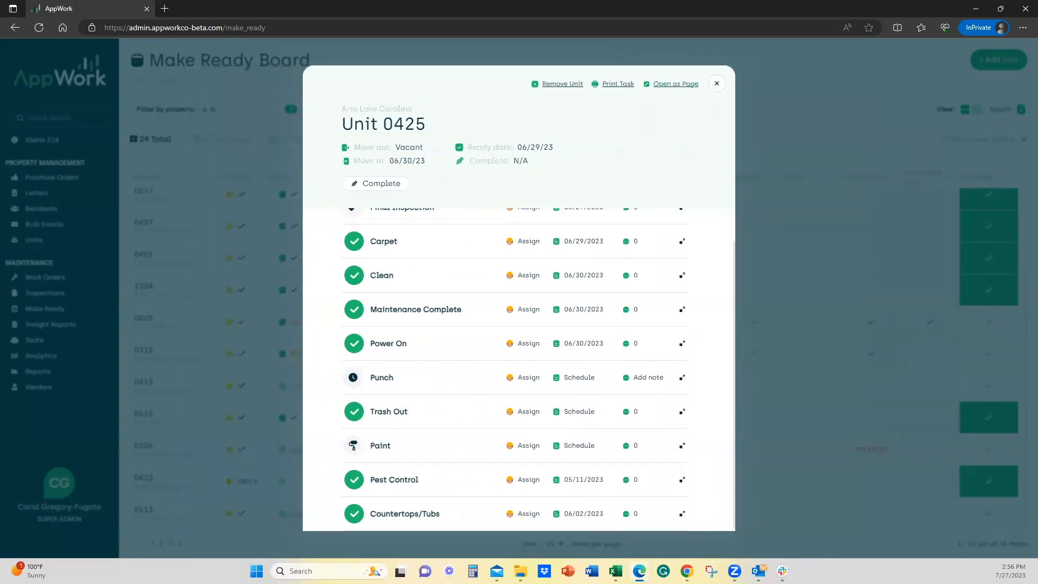
Review the details of unit 0425's Paint and Carpet tasks, including note, dates and sign-off, and close the unit.
left_click(373, 450)
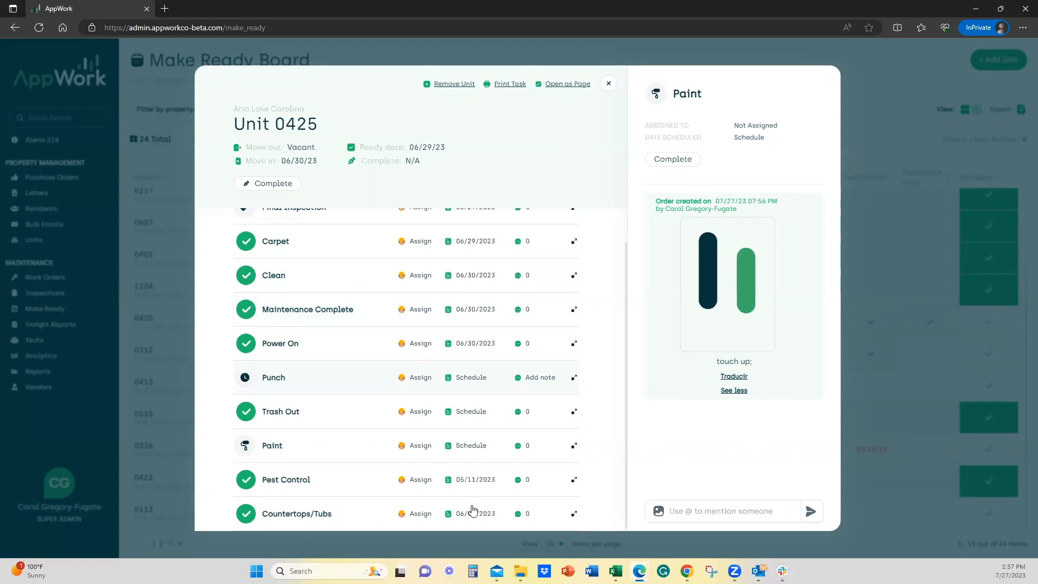
scroll(482, 460, "up", 1)
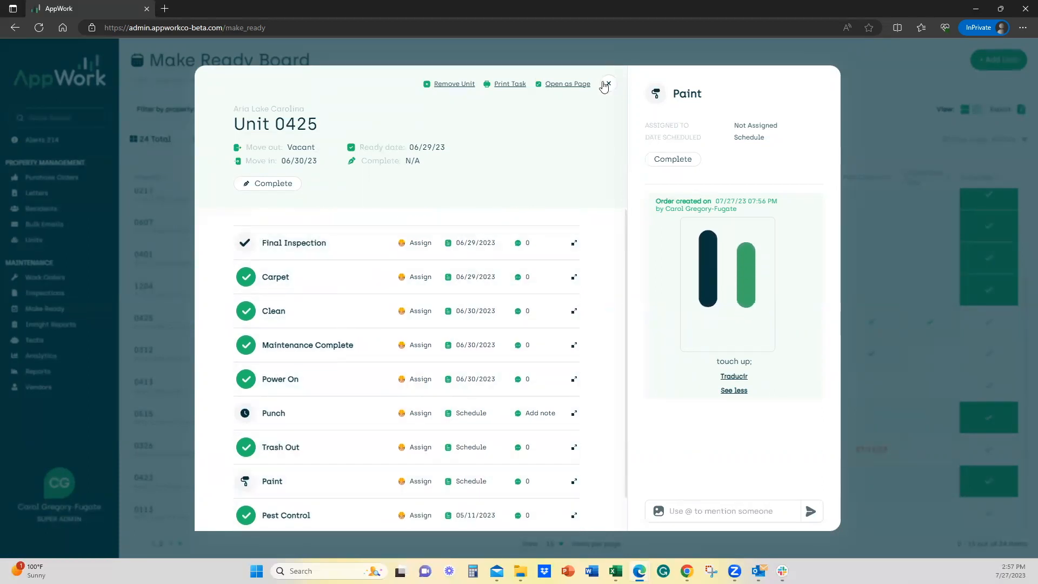
left_click(475, 279)
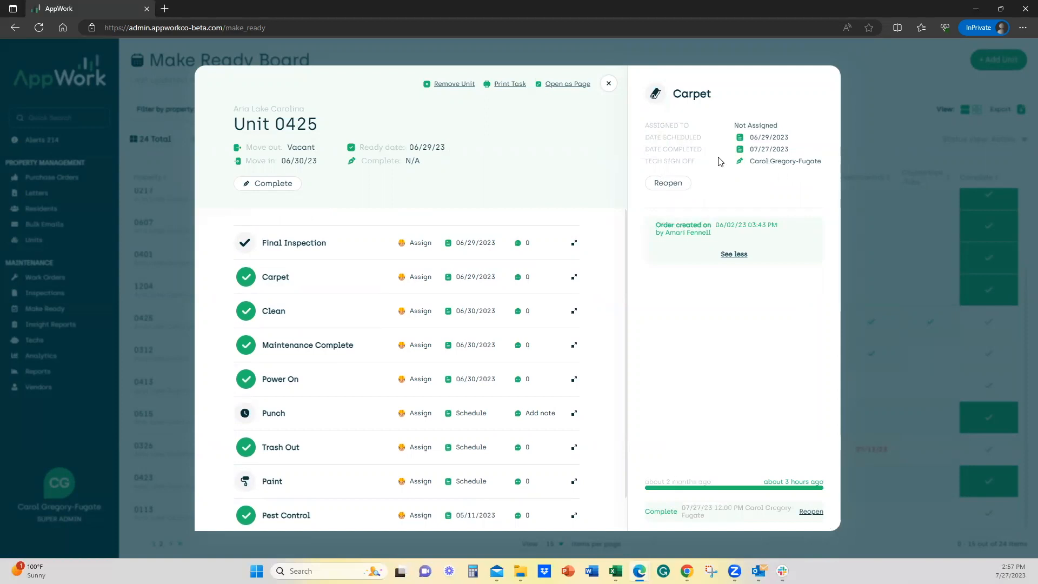
left_click(609, 84)
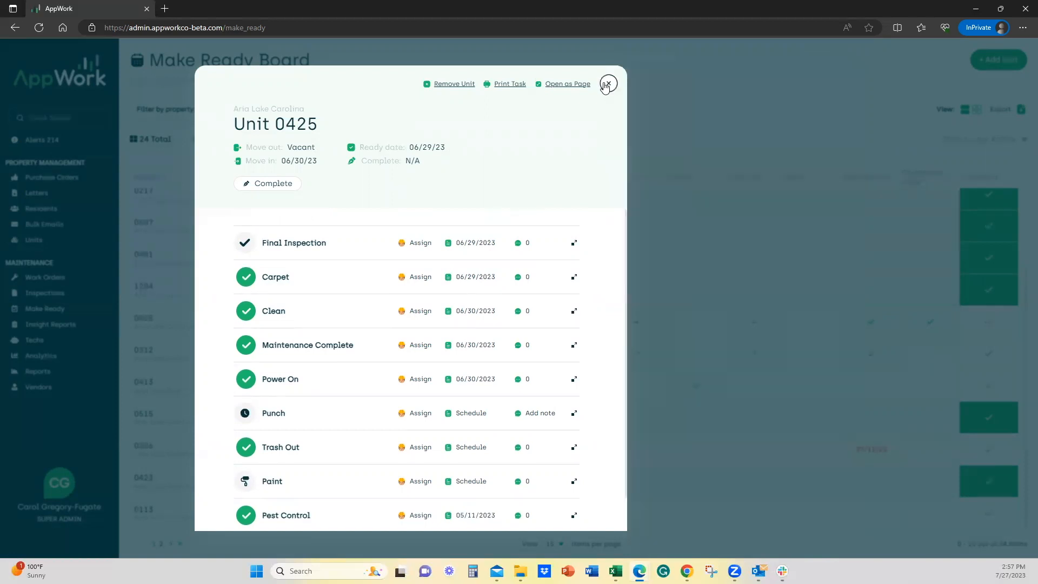
left_click(716, 83)
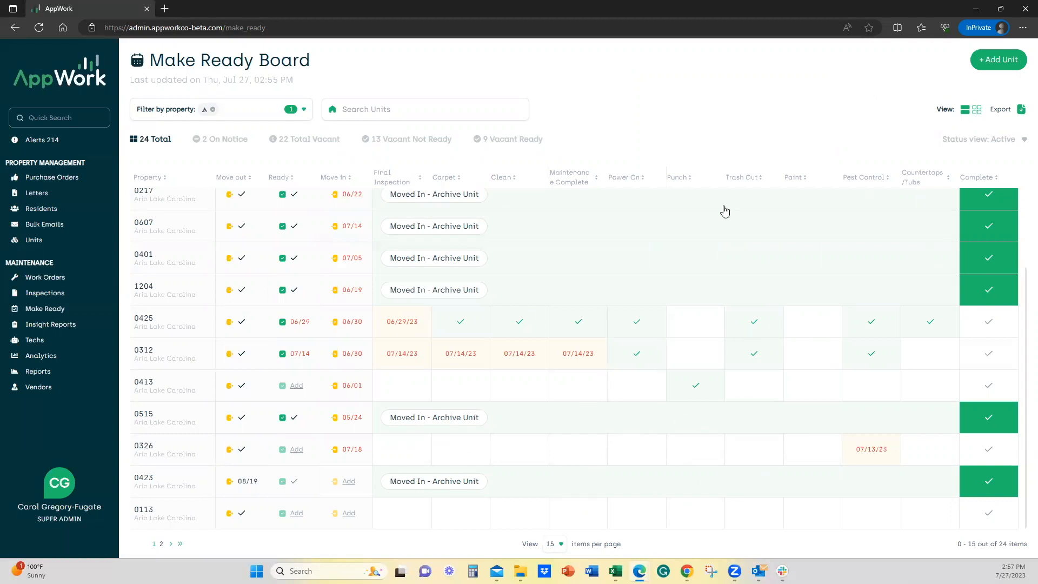
Examine the July 2023 calendar view, inspecting the move-in, move-out and task entries of several units, and return to the list view.
left_click(977, 109)
scroll(430, 441, "down", 2)
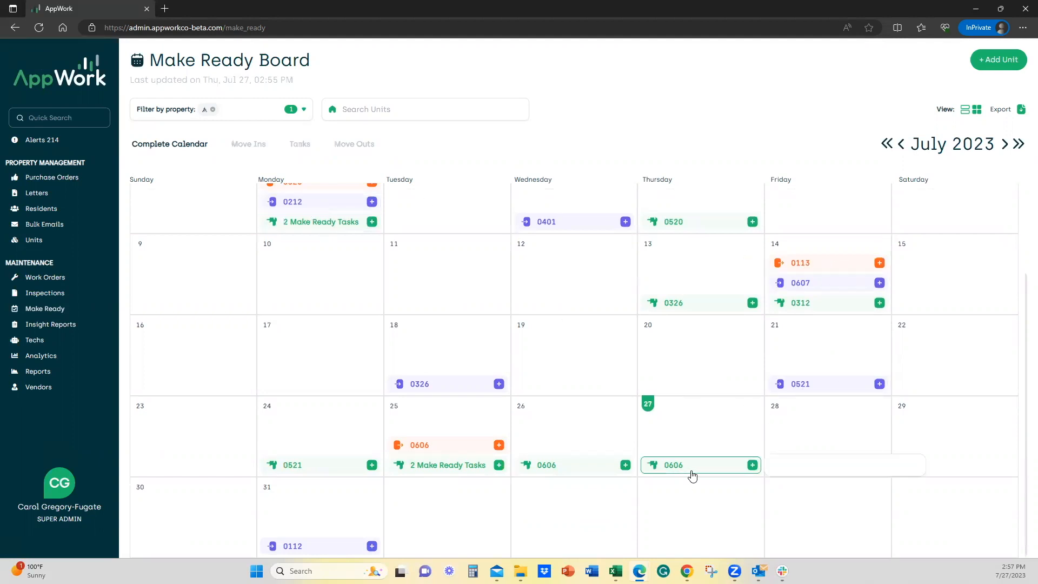
mouse_move(691, 476)
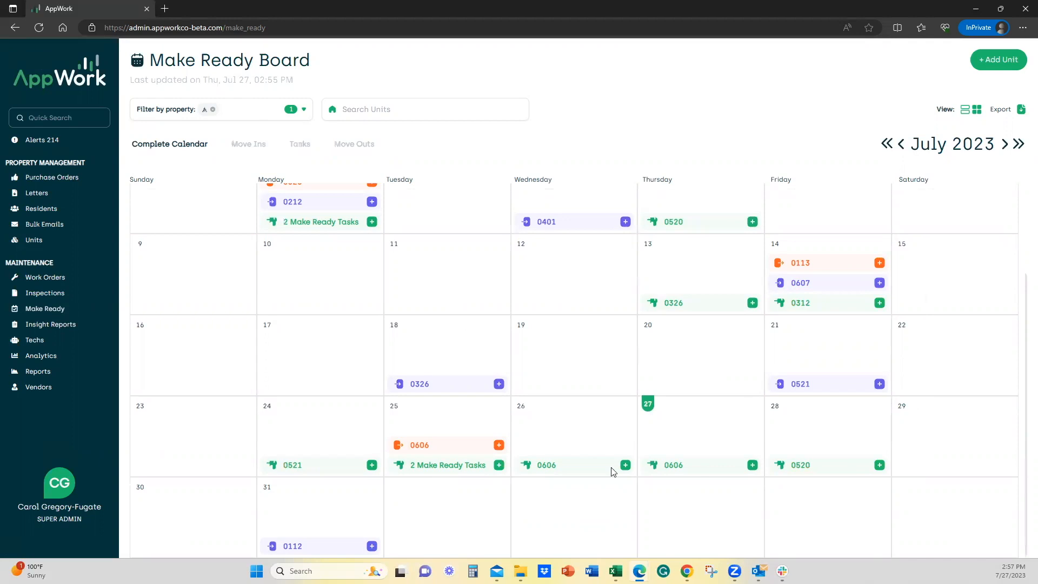
mouse_move(465, 388)
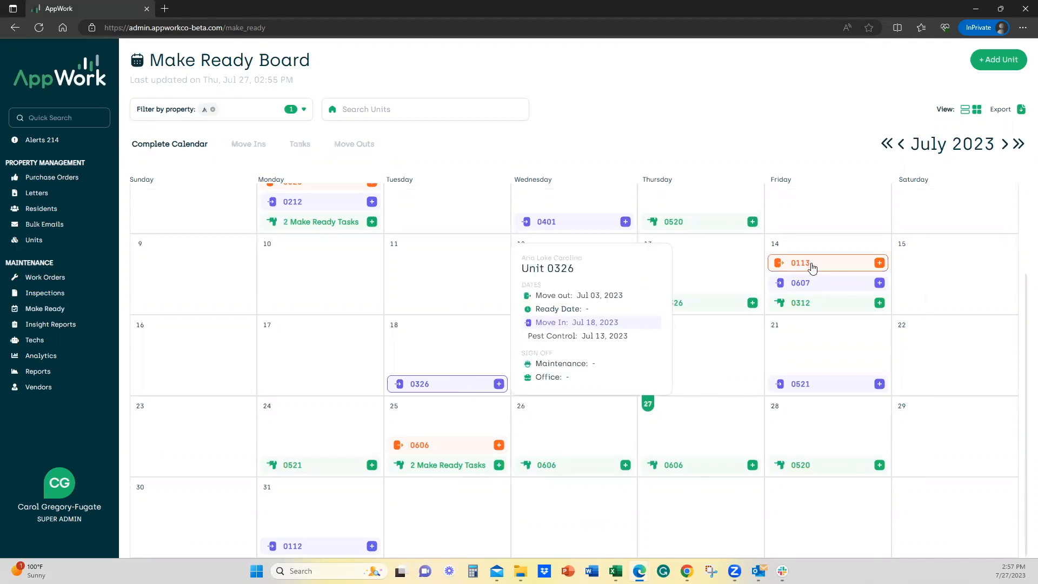
mouse_move(811, 265)
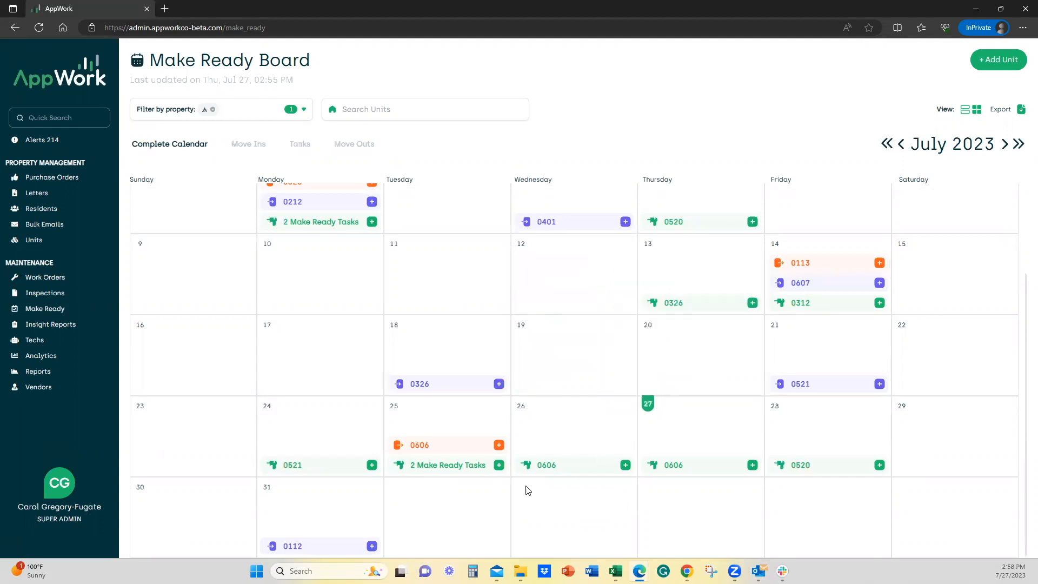
mouse_move(574, 475)
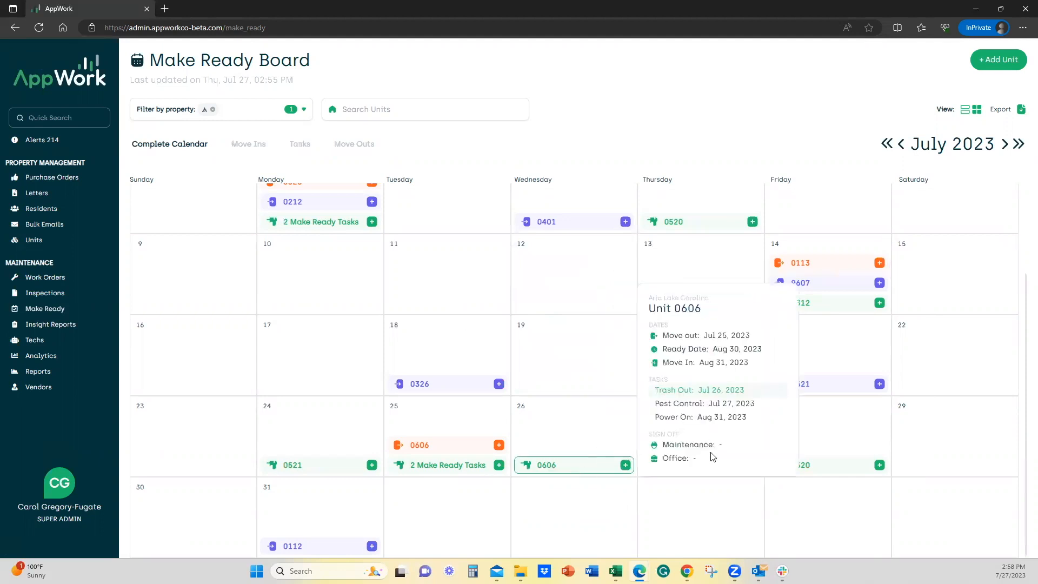
mouse_move(441, 469)
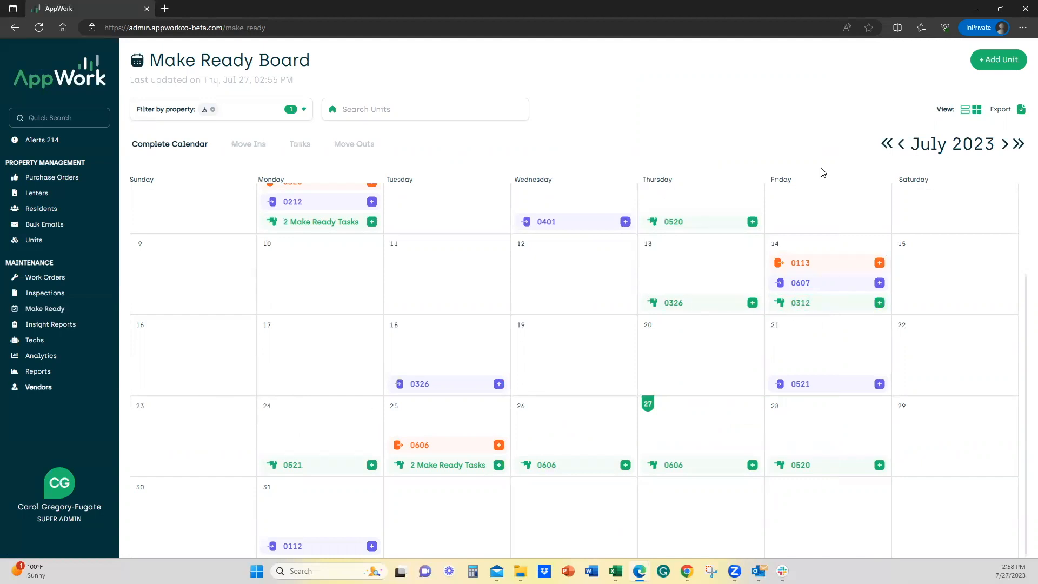
left_click(965, 111)
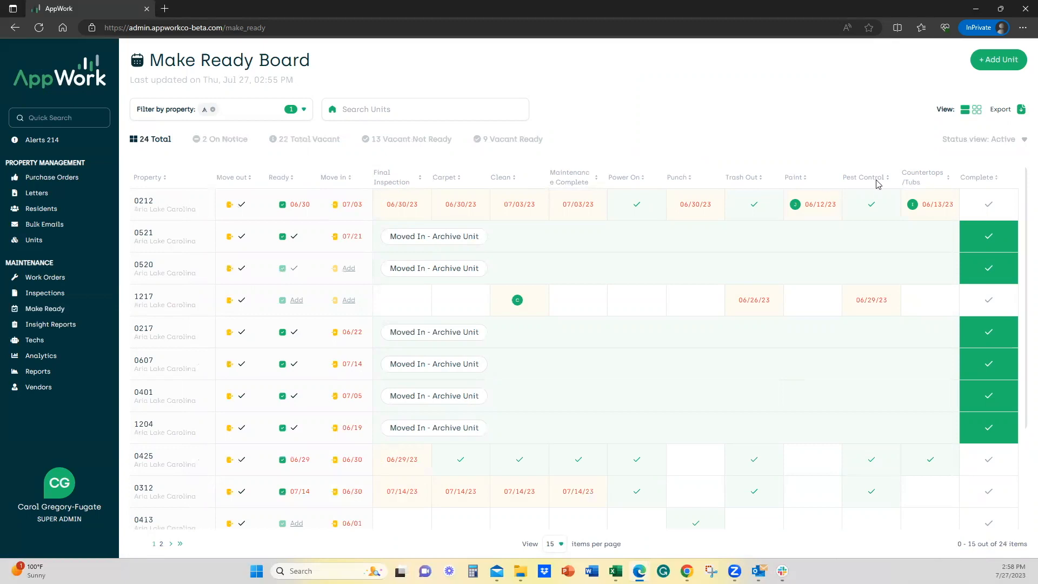
Open the Make Ready board settings in the maintenance section of the system settings and review the category list.
left_click(53, 524)
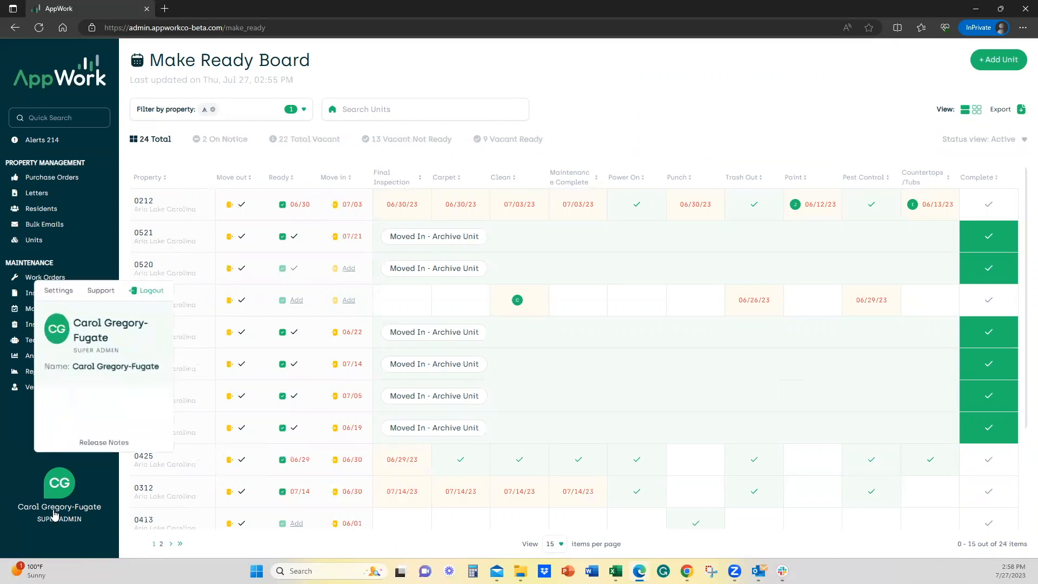
left_click(48, 290)
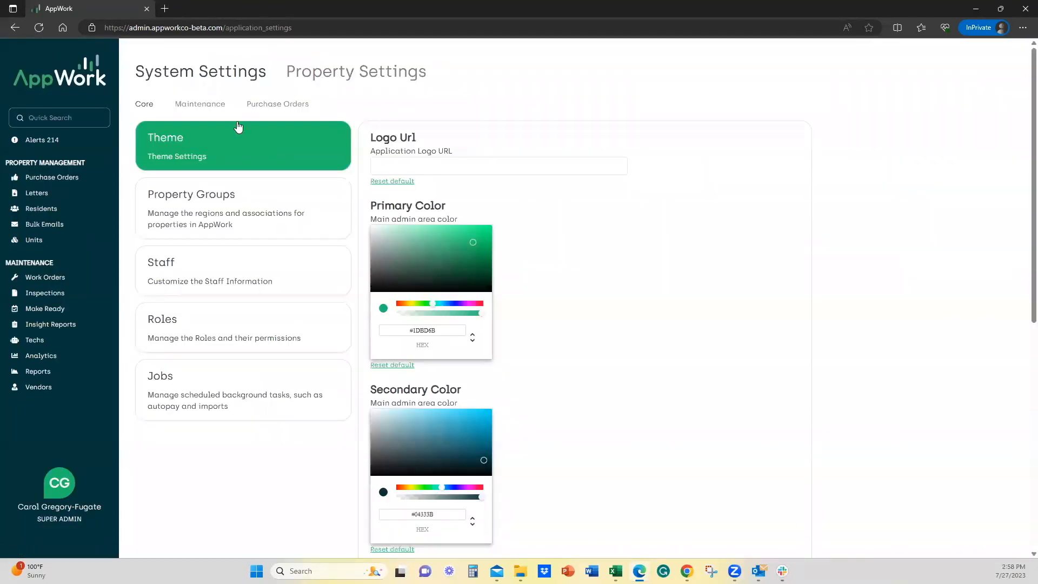
left_click(200, 104)
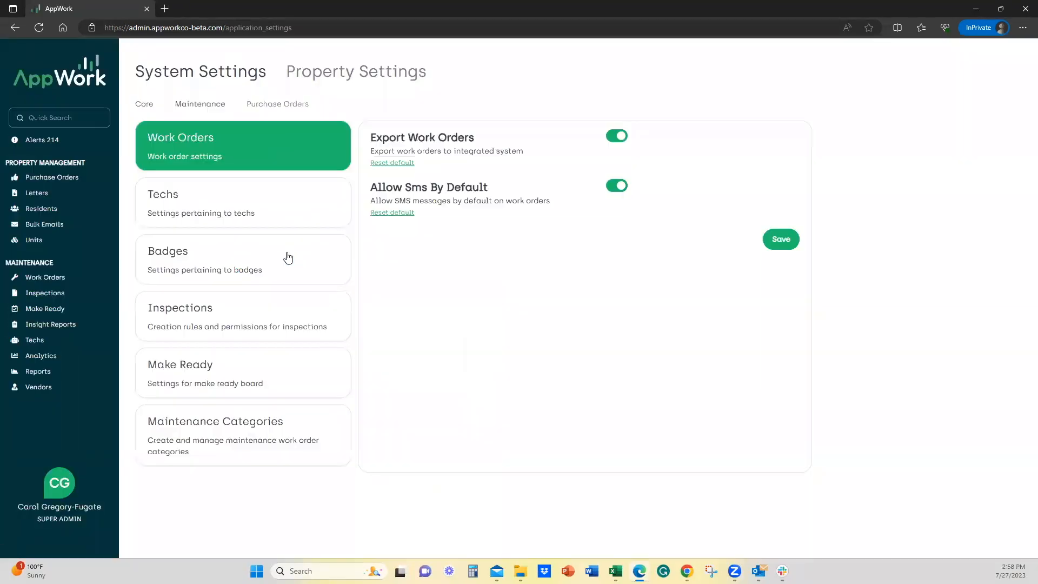
left_click(202, 378)
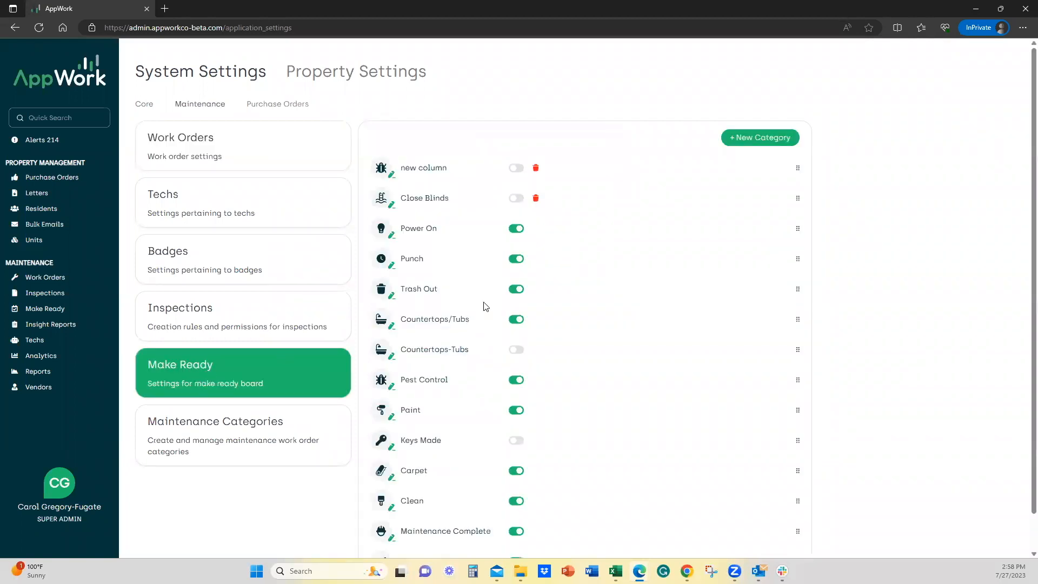
scroll(537, 530, "down", 1)
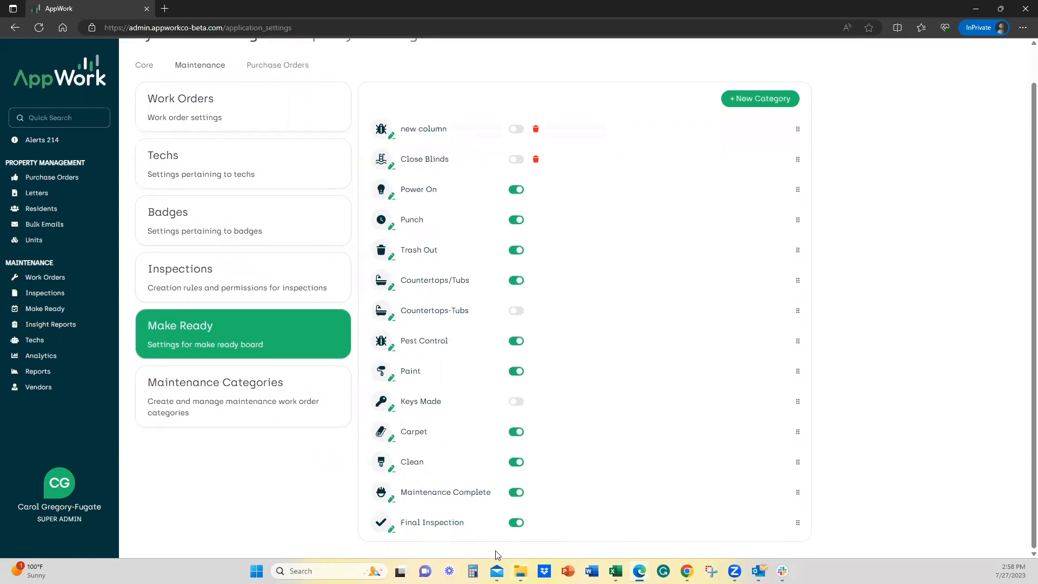
Enable the Keys Made category and disable it again.
left_click(516, 403)
left_click(523, 406)
Delete the Close Blinds and new column categories from the Make Ready settings.
scroll(508, 396, "up", 1)
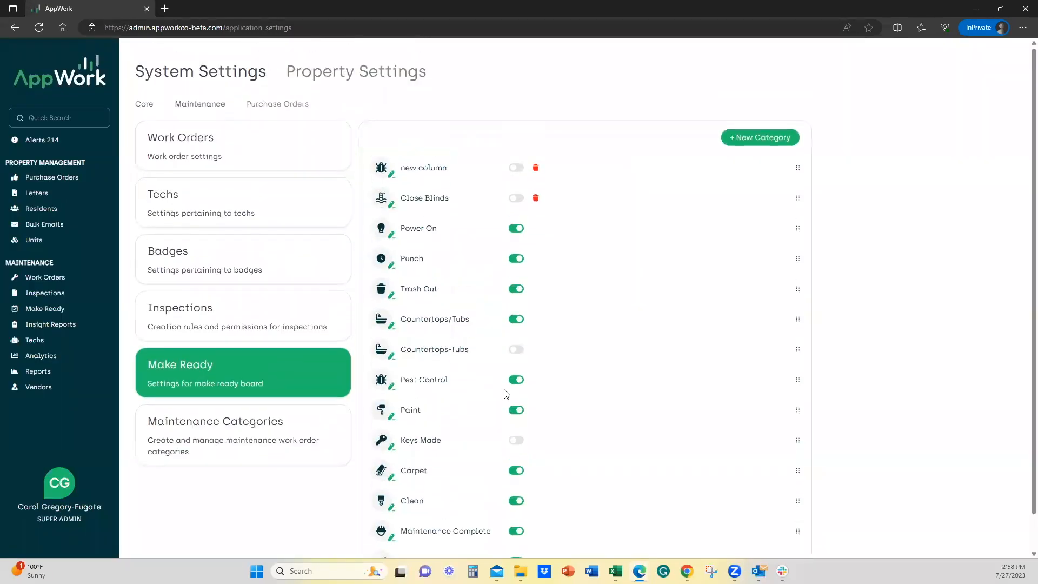
left_click(536, 199)
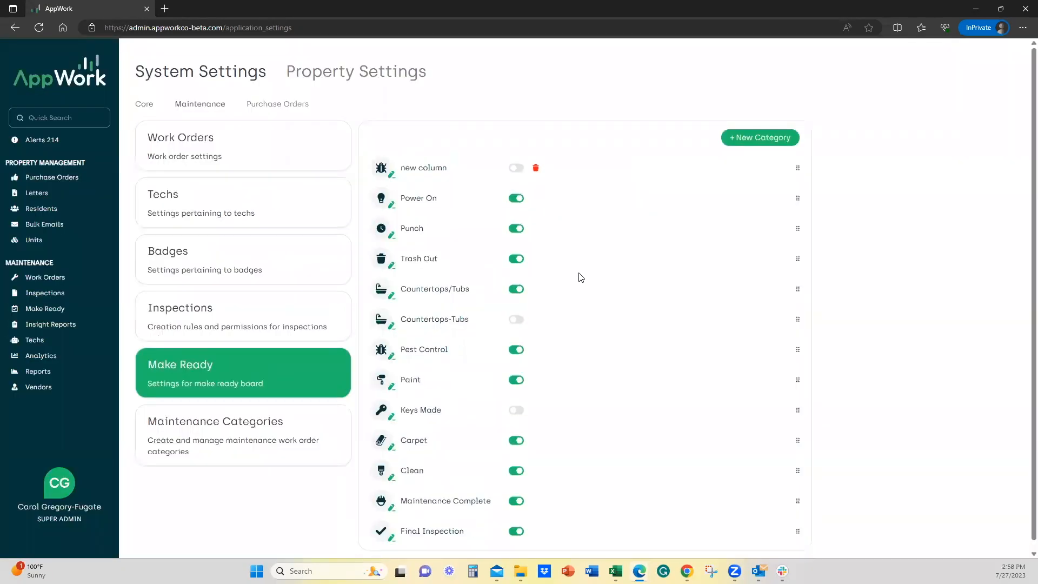
left_click(515, 169)
left_click(518, 168)
left_click(537, 171)
Add an enabled category named "Carols corner Lot" with the swimming pool icon and check its column on the Make Ready board.
left_click(758, 142)
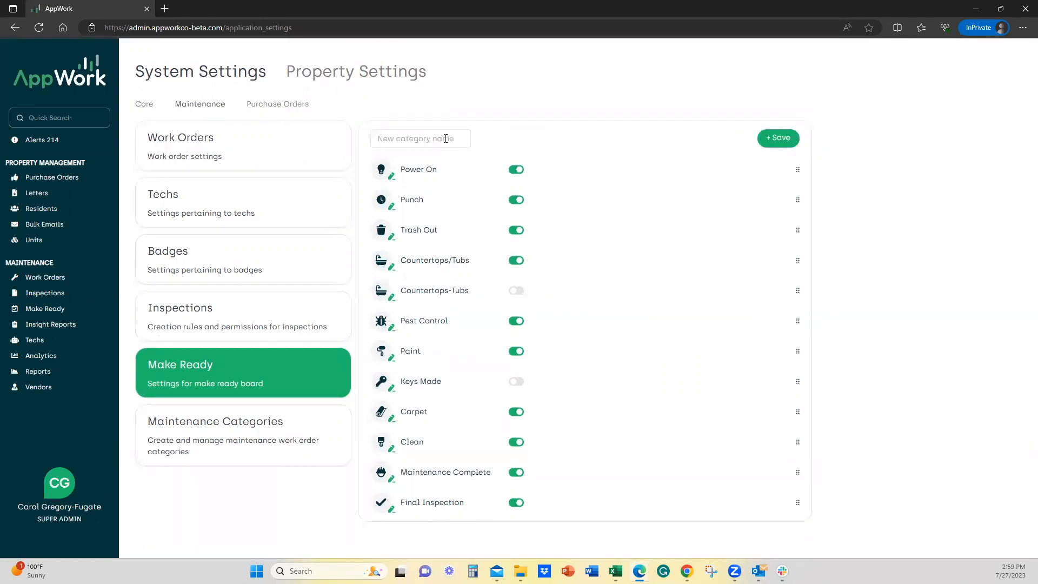
type("C")
left_click(779, 141)
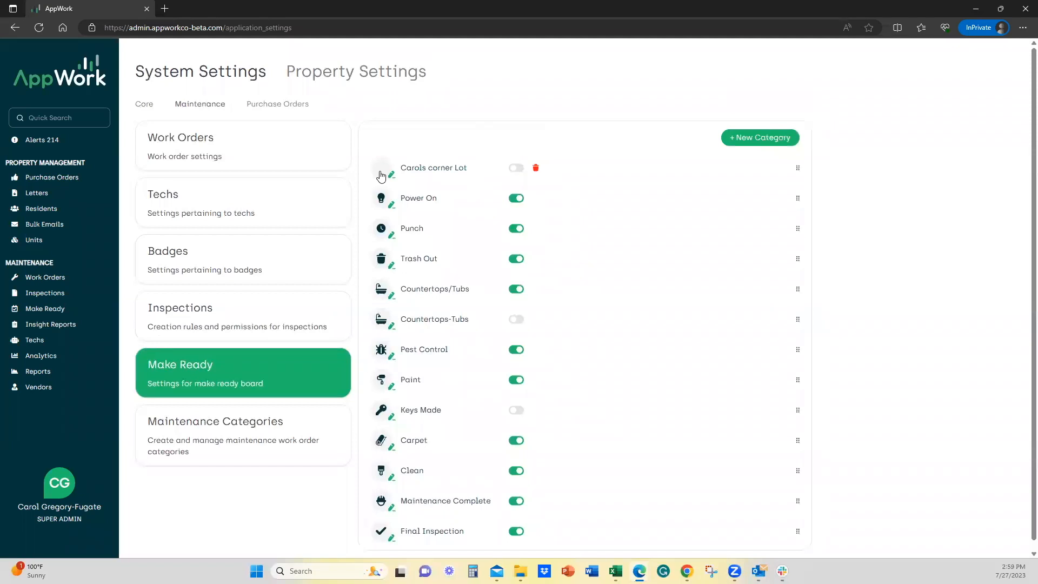
left_click(377, 171)
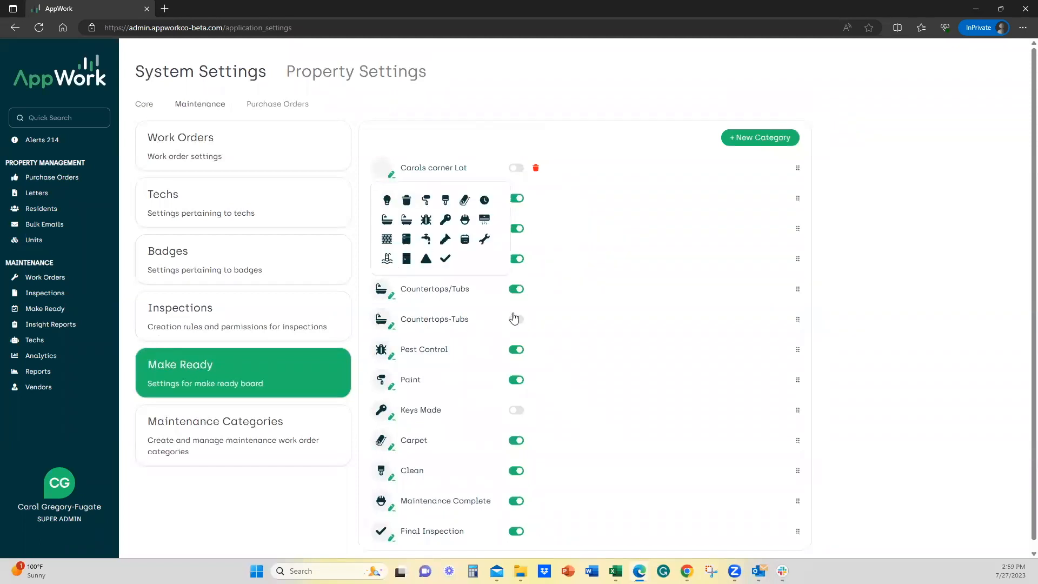
left_click(387, 258)
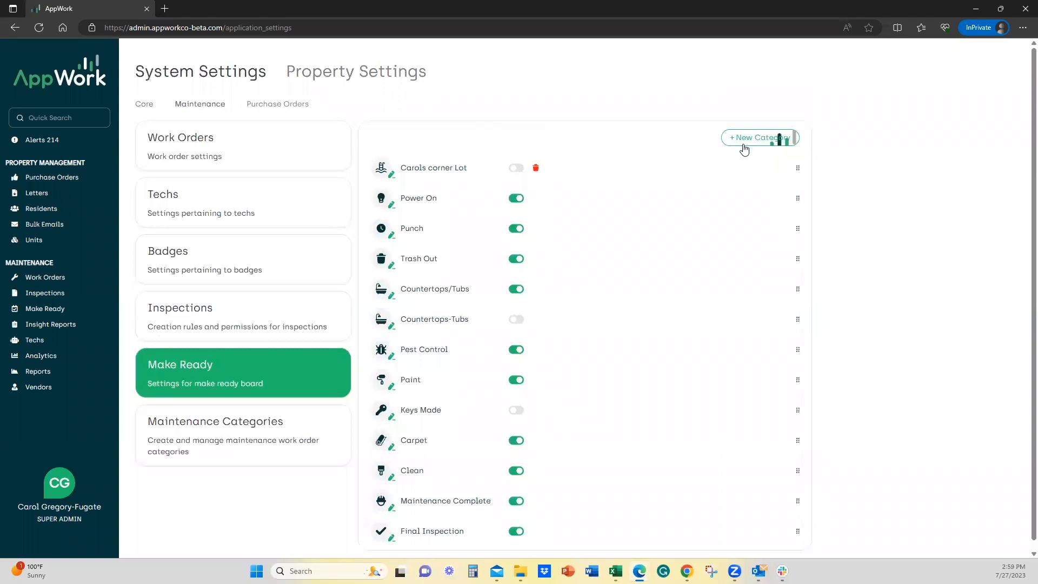
left_click(517, 169)
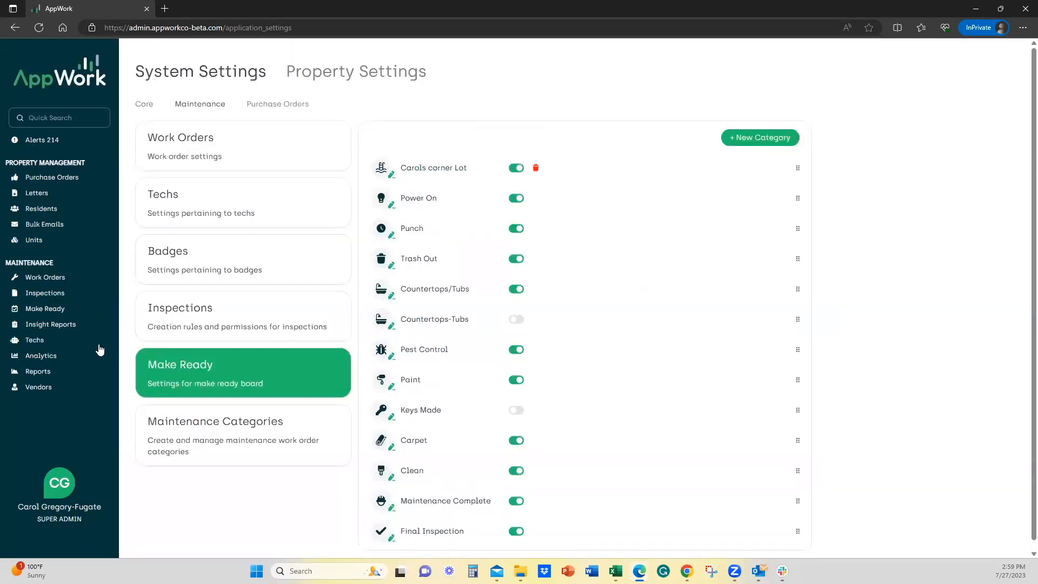
left_click(38, 307)
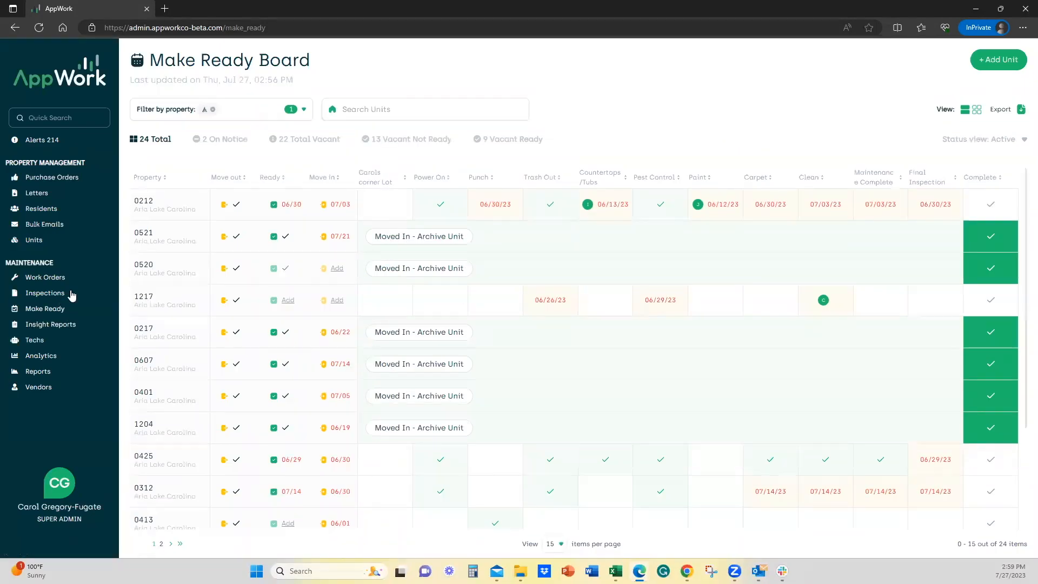
Reopen the Make Ready settings and move the corner lot category between Trash Out and Countertops/Tubs.
left_click(54, 521)
left_click(54, 286)
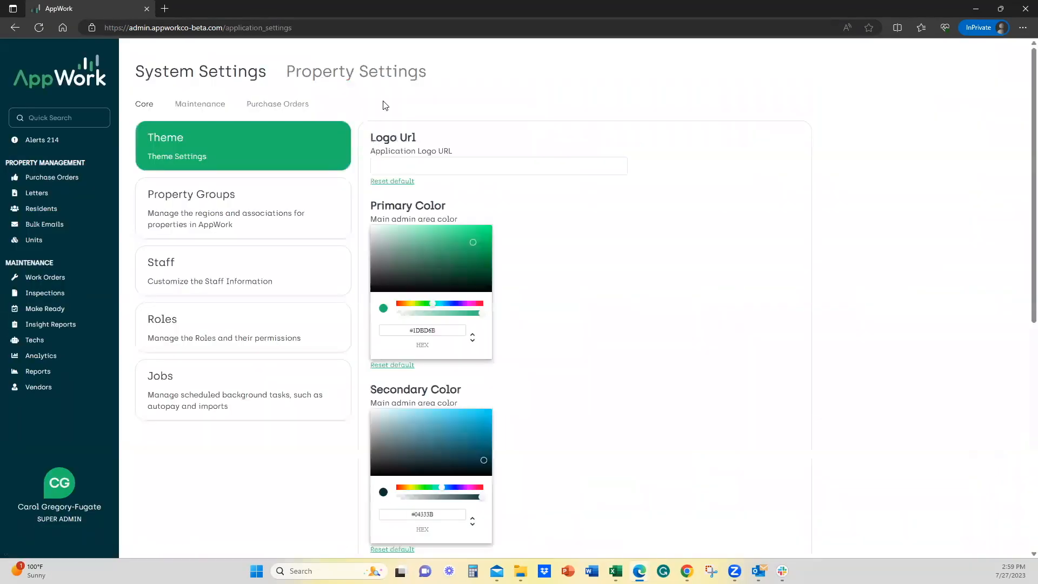
left_click(218, 110)
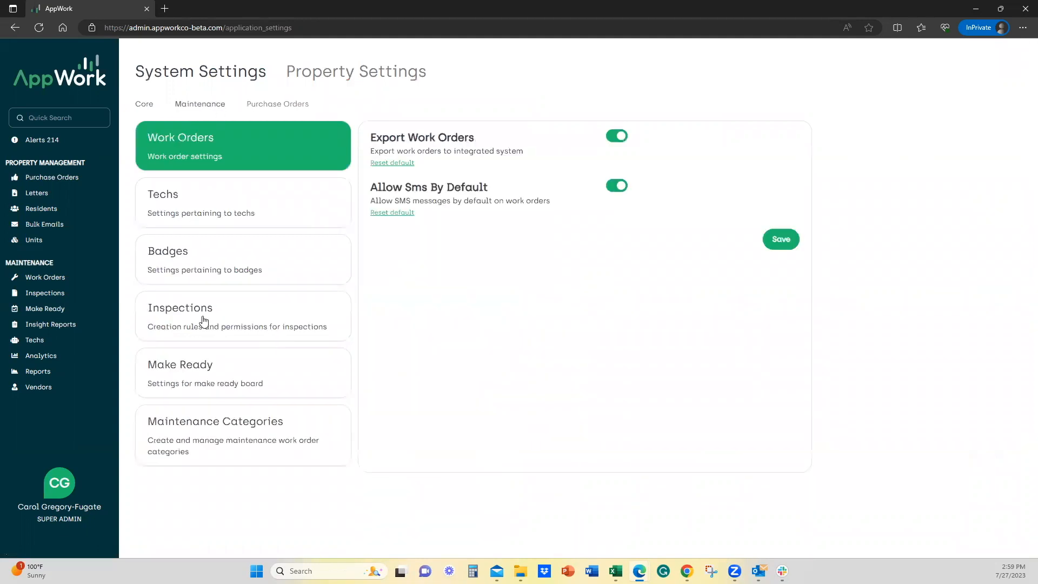
left_click(200, 377)
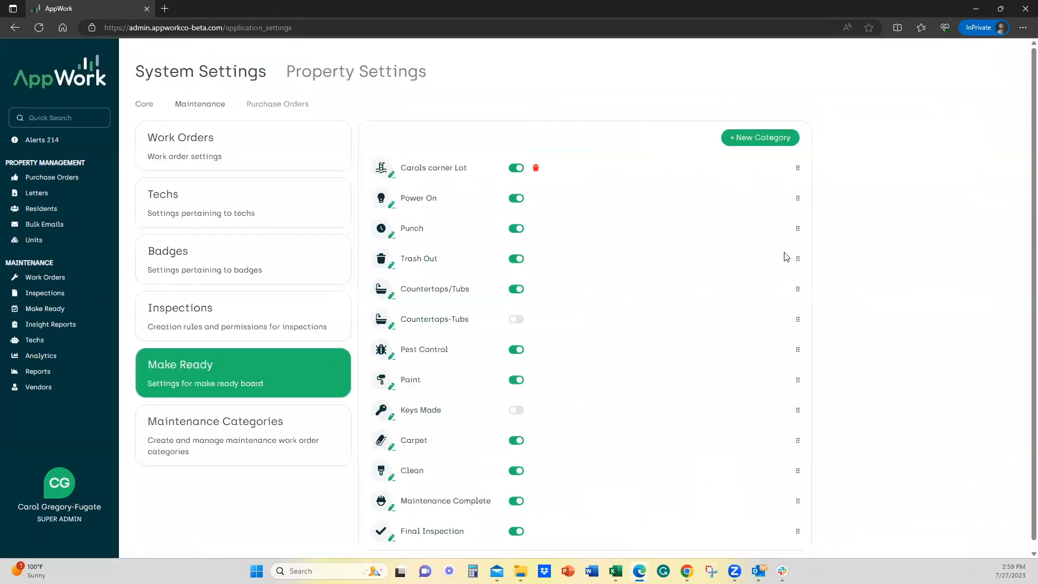
left_click_drag(799, 167, 802, 280)
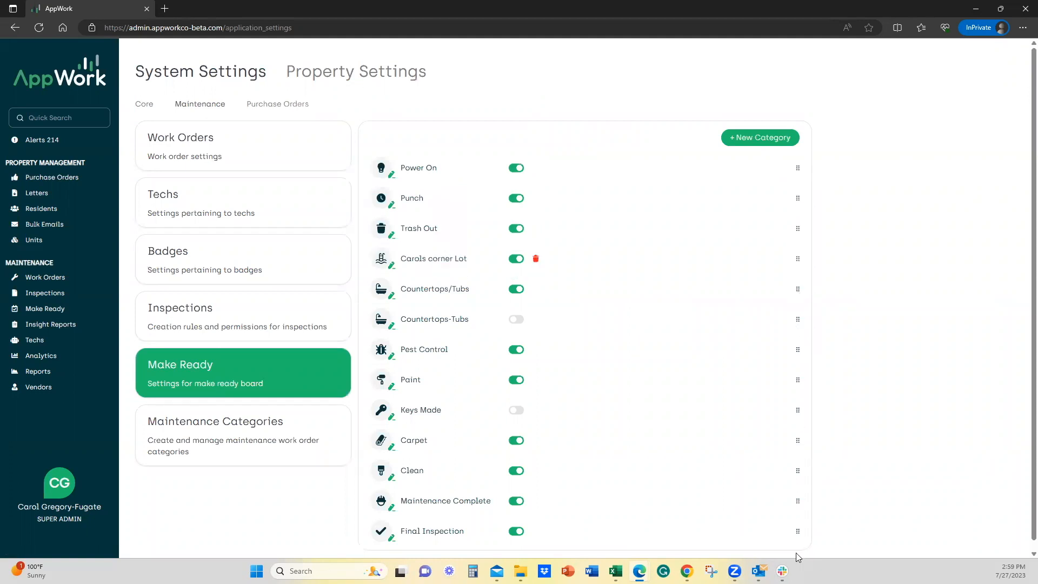
Move the Final Inspection category to the start of the category order and back to the end.
left_click_drag(799, 539, 788, 172)
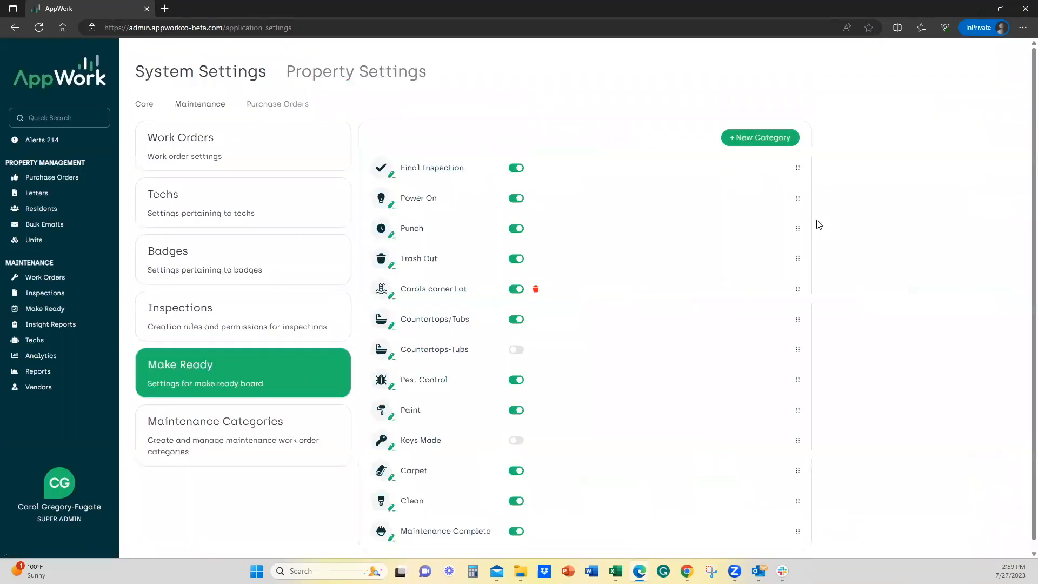
left_click_drag(799, 166, 794, 544)
Delete the corner lot category and go back to the Make Ready board.
left_click(536, 258)
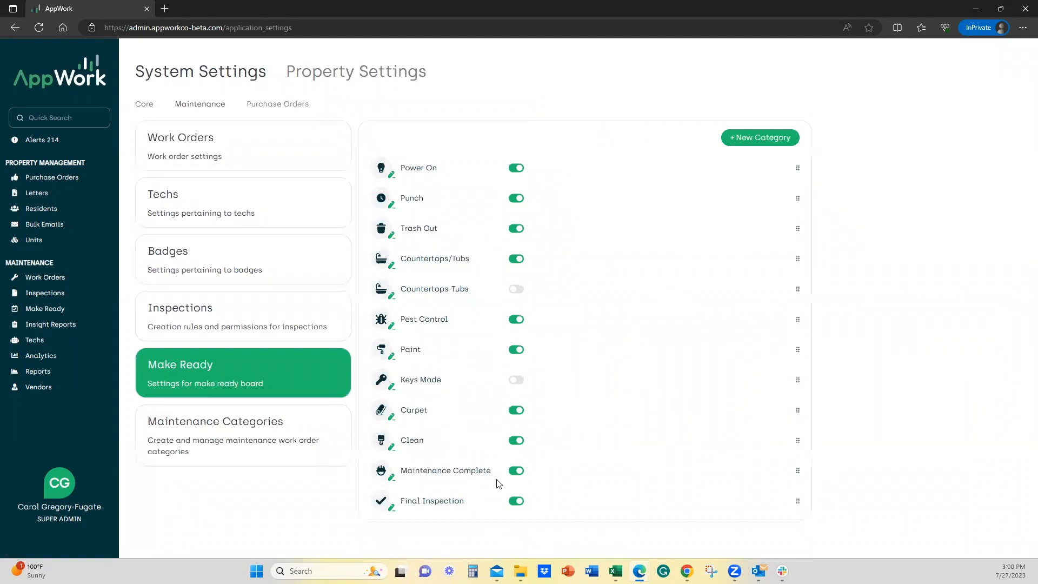
left_click(48, 311)
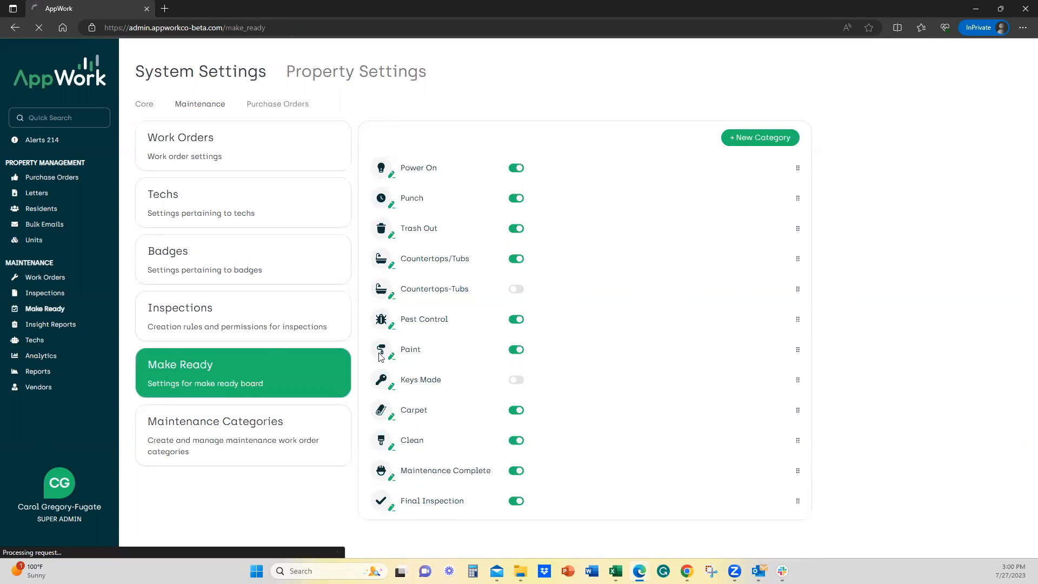